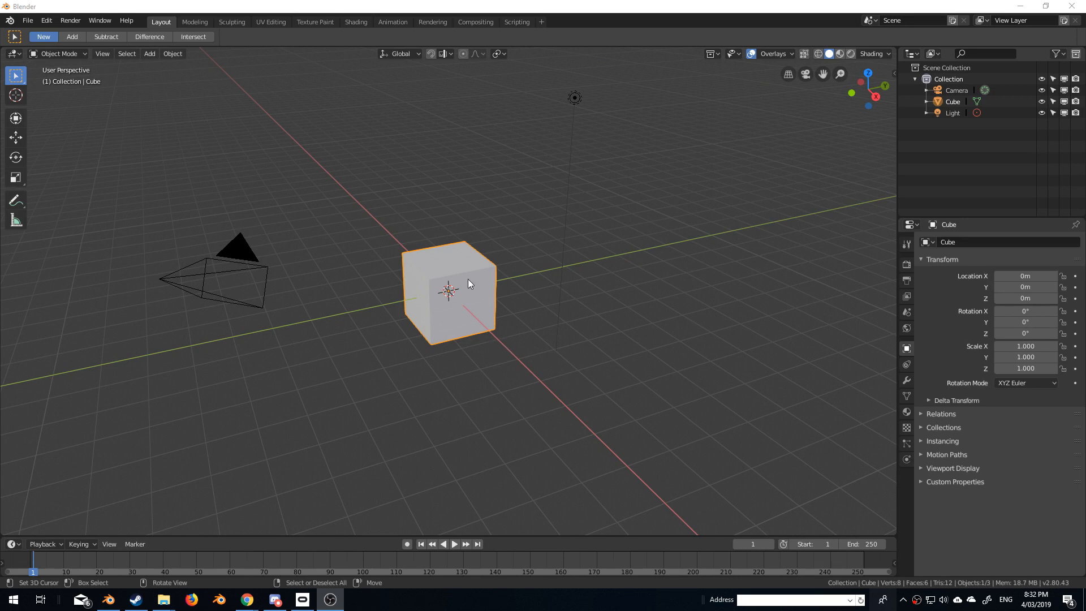
# Step: Add a Basis shape key and a second shape key, Key 1, to the cube
pyautogui.click(907, 362)
pyautogui.click(907, 396)
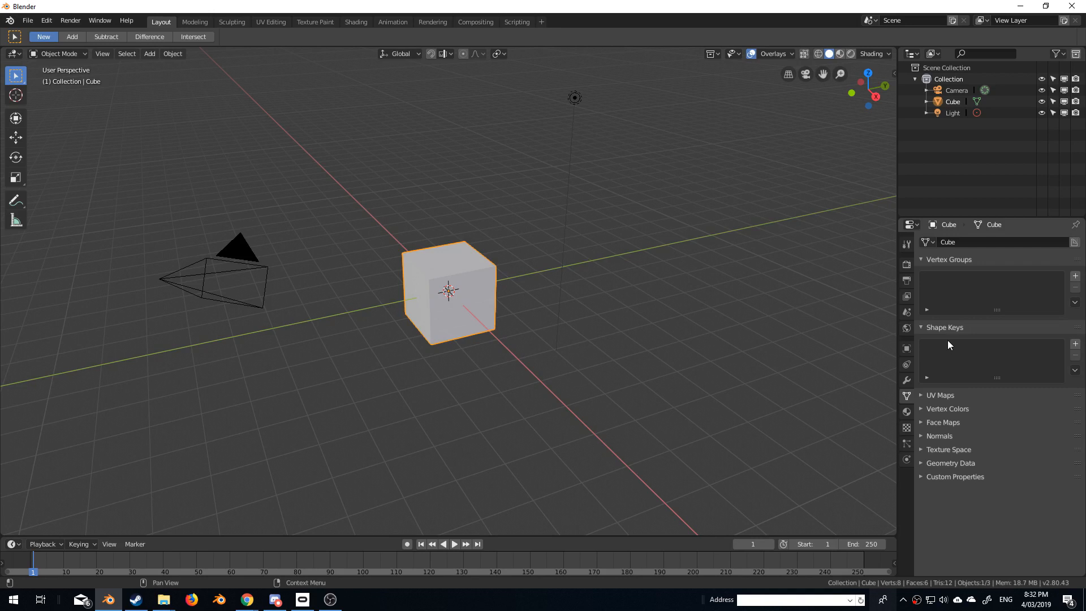
pyautogui.click(1076, 344)
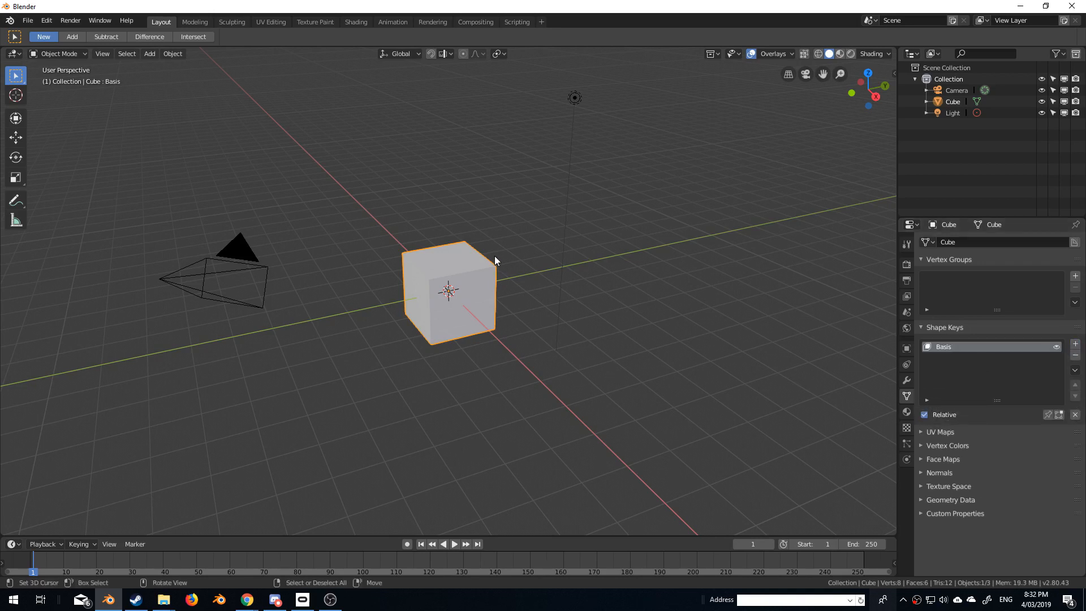
pyautogui.click(1076, 344)
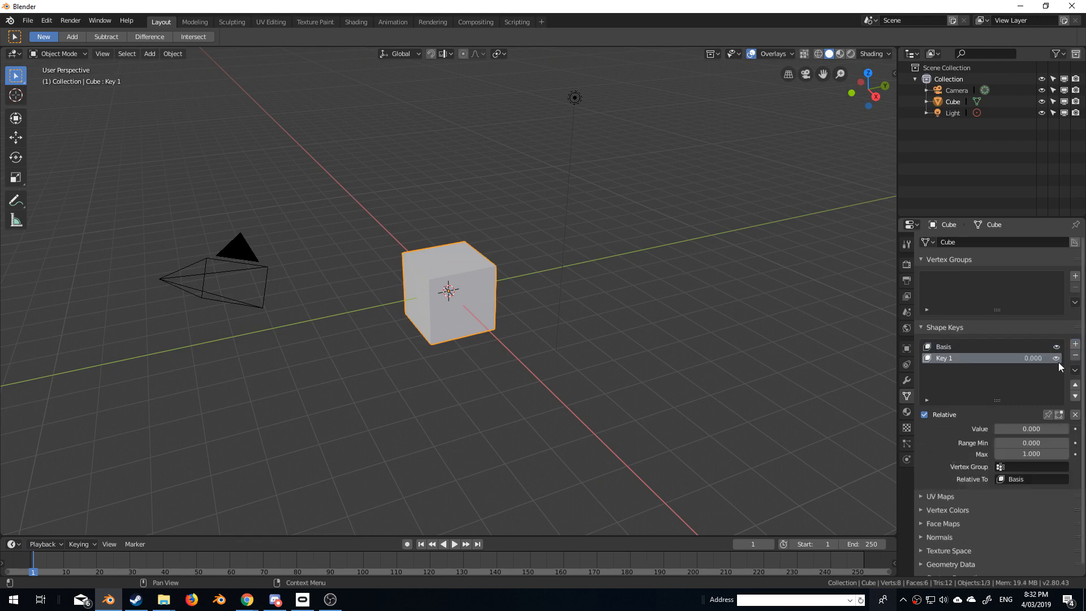
pyautogui.doubleClick(970, 358)
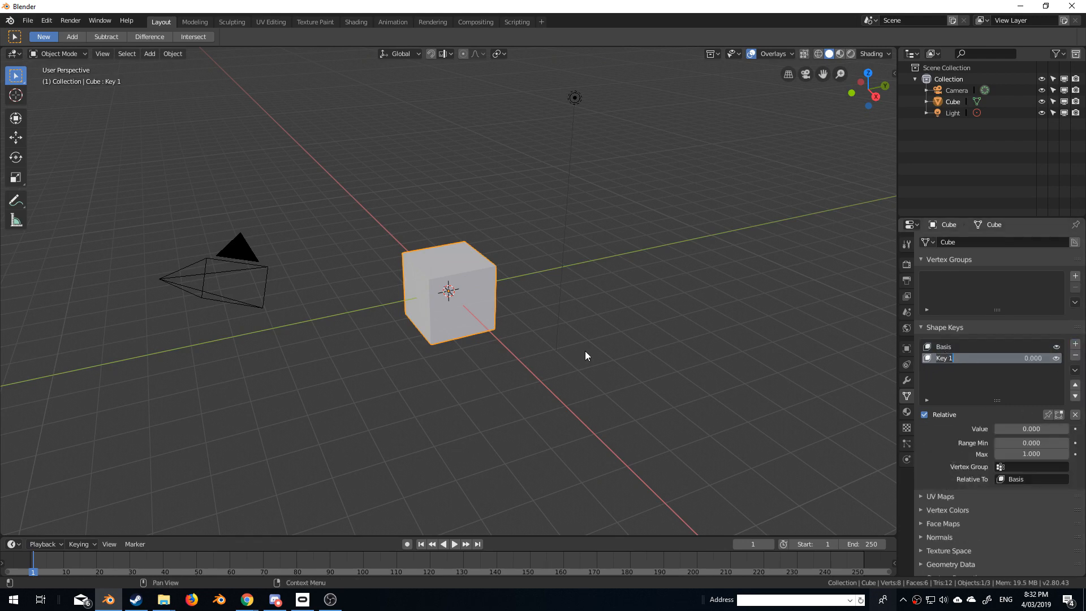
pyautogui.click(586, 352)
# Step: Shape Key 1 in Edit Mode by moving the four vertices of the cube's positive-Y face outward along Y, and return to Object Mode
pyautogui.press('Tab')
pyautogui.moveTo(470, 288); pyautogui.dragTo(432, 277, button='middle')
pyautogui.rightClick(475, 281)
pyautogui.keyDown('shift'); pyautogui.rightClick(487, 250); pyautogui.keyUp('shift')
pyautogui.keyDown('shift'); pyautogui.rightClick(479, 338); pyautogui.keyUp('shift')
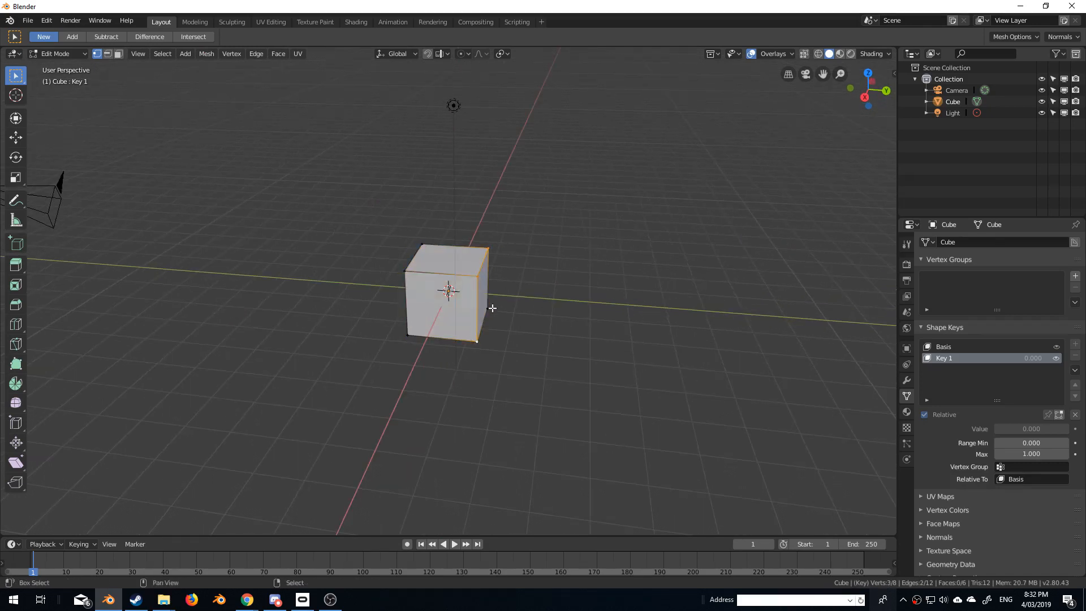
pyautogui.keyDown('shift'); pyautogui.rightClick(491, 309); pyautogui.keyUp('shift')
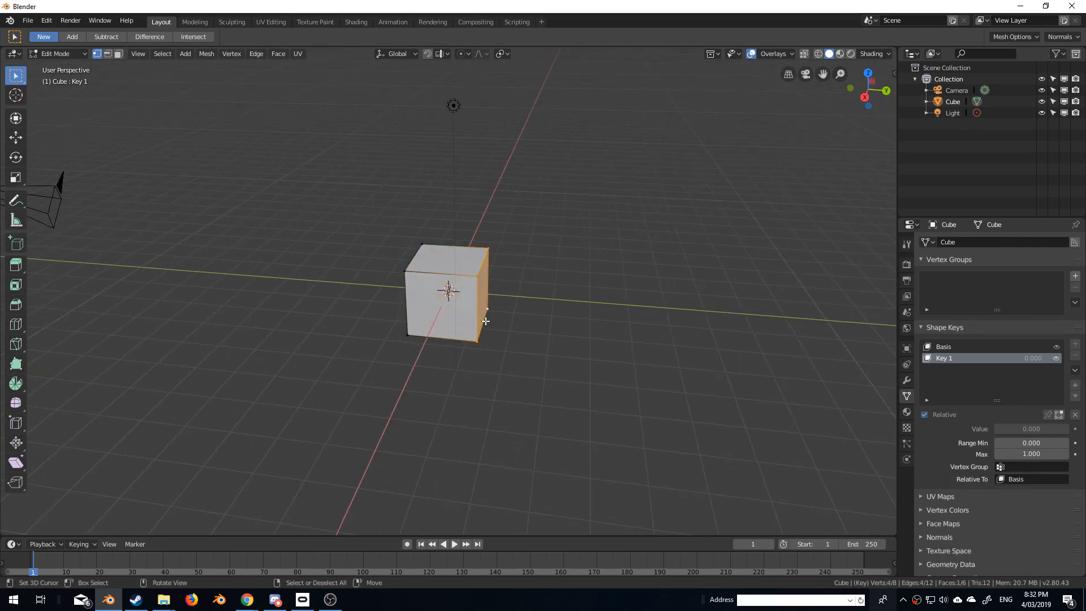
pyautogui.press('g')
pyautogui.press('y')
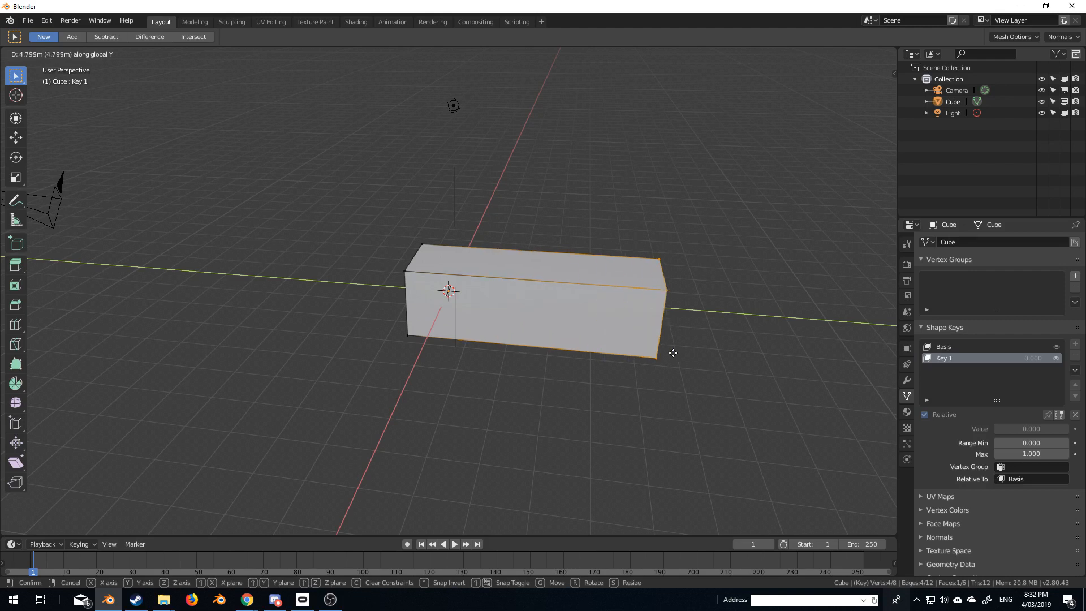
pyautogui.click(810, 368)
pyautogui.moveTo(596, 354); pyautogui.dragTo(589, 339, button='middle')
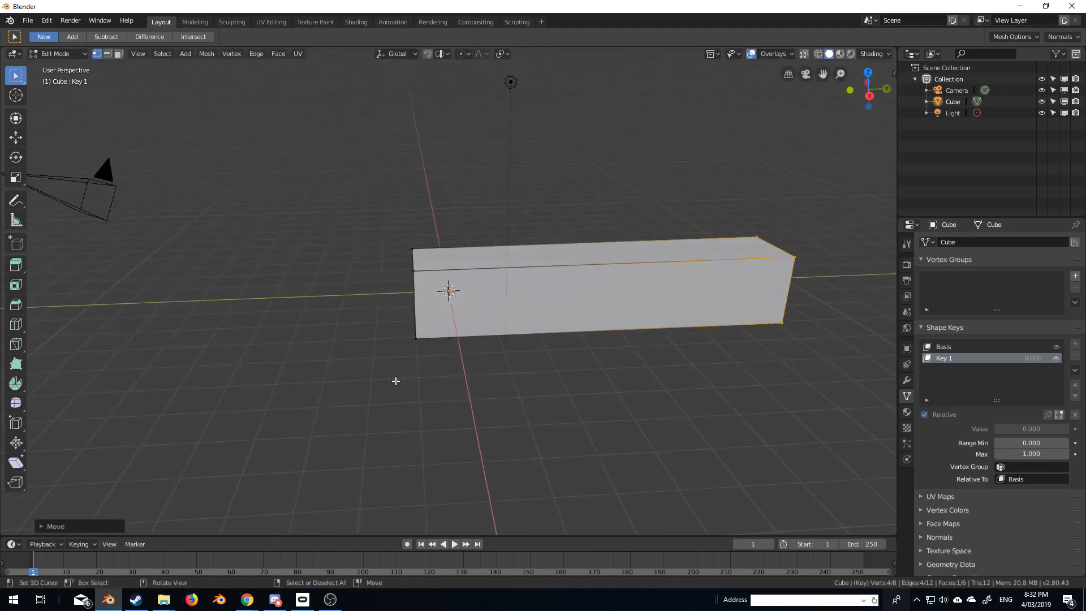
pyautogui.press('Tab')
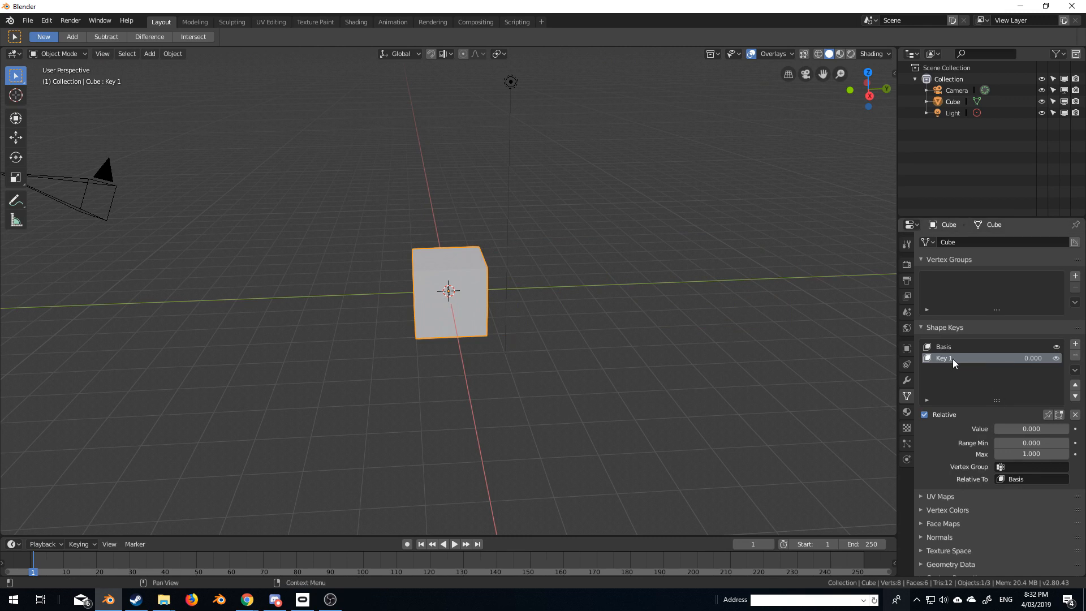
pyautogui.moveTo(1003, 430); pyautogui.dragTo(962, 431)
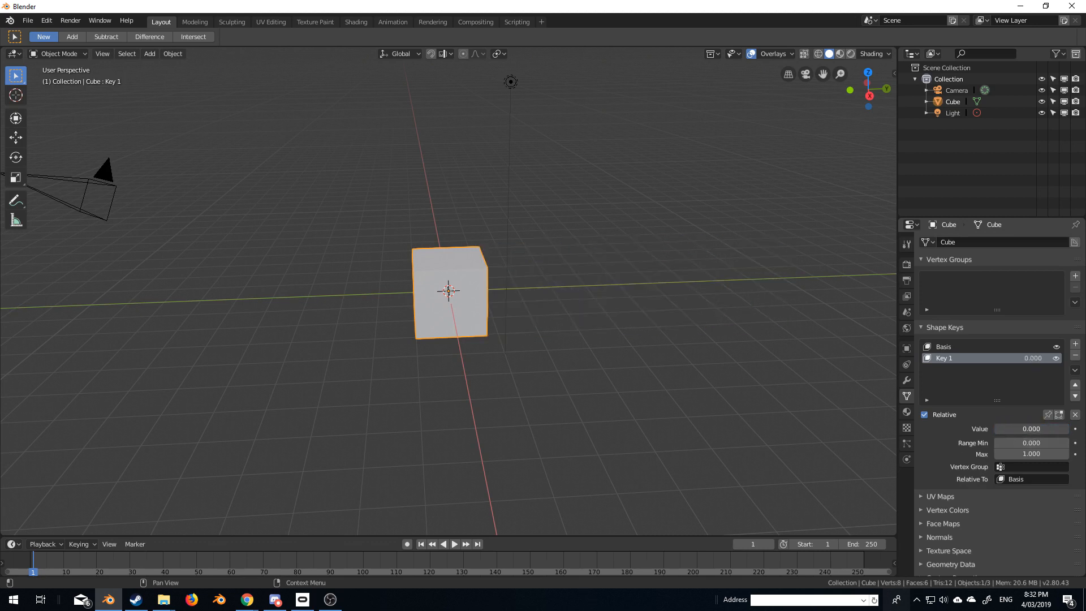
# Step: Add shape key Key 2 and shape it in Edit Mode by raising the cube's top four vertices along Z
pyautogui.click(1075, 345)
pyautogui.press('Tab')
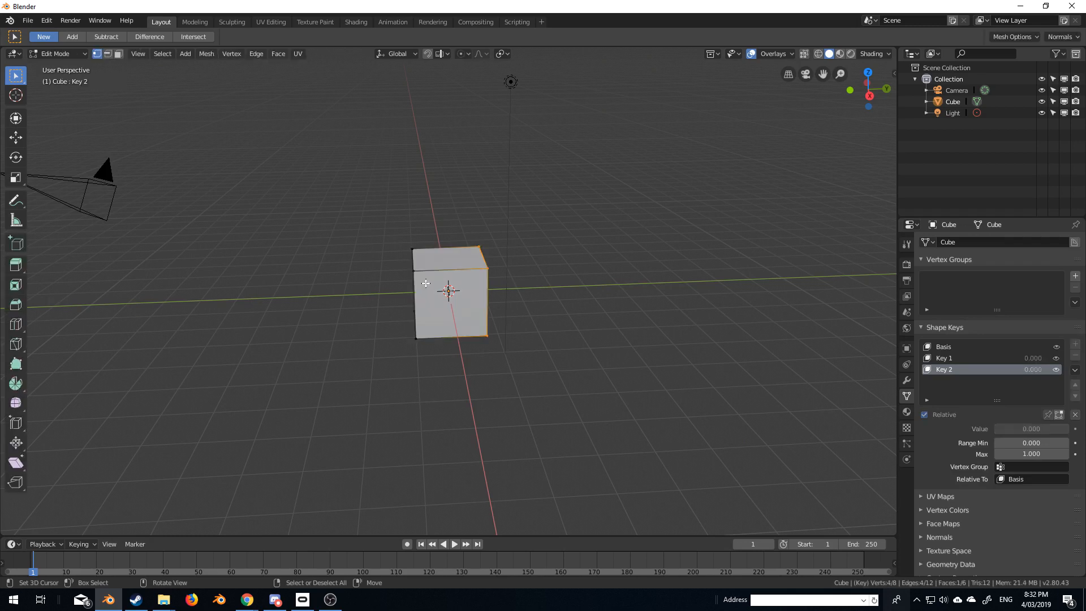
pyautogui.rightClick(413, 271)
pyautogui.keyDown('shift'); pyautogui.rightClick(411, 249); pyautogui.keyUp('shift')
pyautogui.keyDown('shift'); pyautogui.rightClick(479, 248); pyautogui.keyUp('shift')
pyautogui.keyDown('shift'); pyautogui.rightClick(488, 269); pyautogui.keyUp('shift')
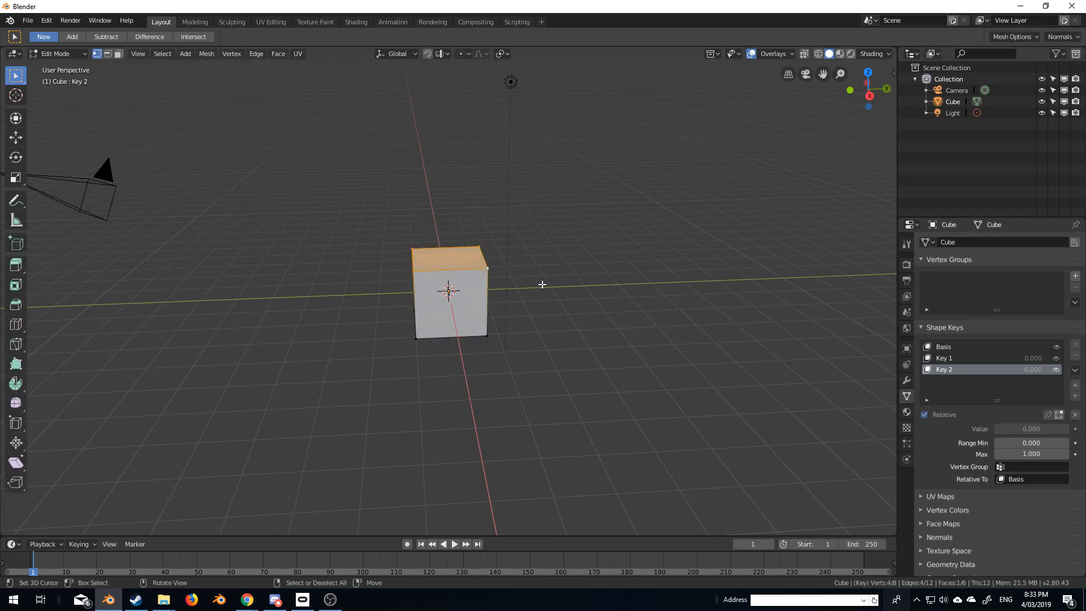
pyautogui.press('g')
pyautogui.press('z')
pyautogui.click(530, 151)
pyautogui.press('Tab')
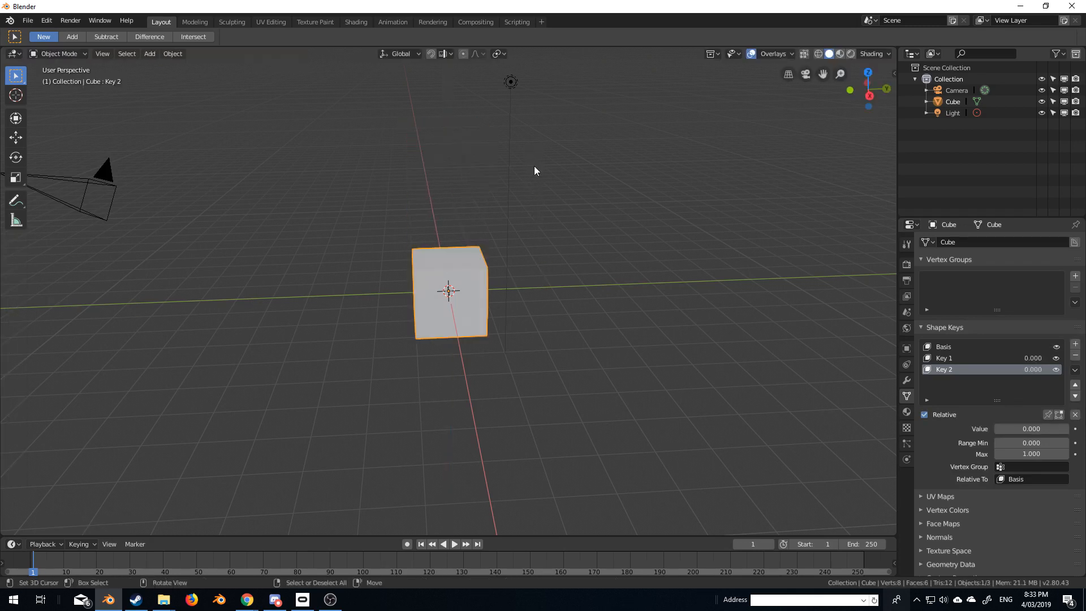
# Step: Preview Key 1 and Key 2 together at value 1.000 and reset both values to 0.000
pyautogui.moveTo(1019, 429); pyautogui.dragTo(1070, 429)
pyautogui.click(953, 359)
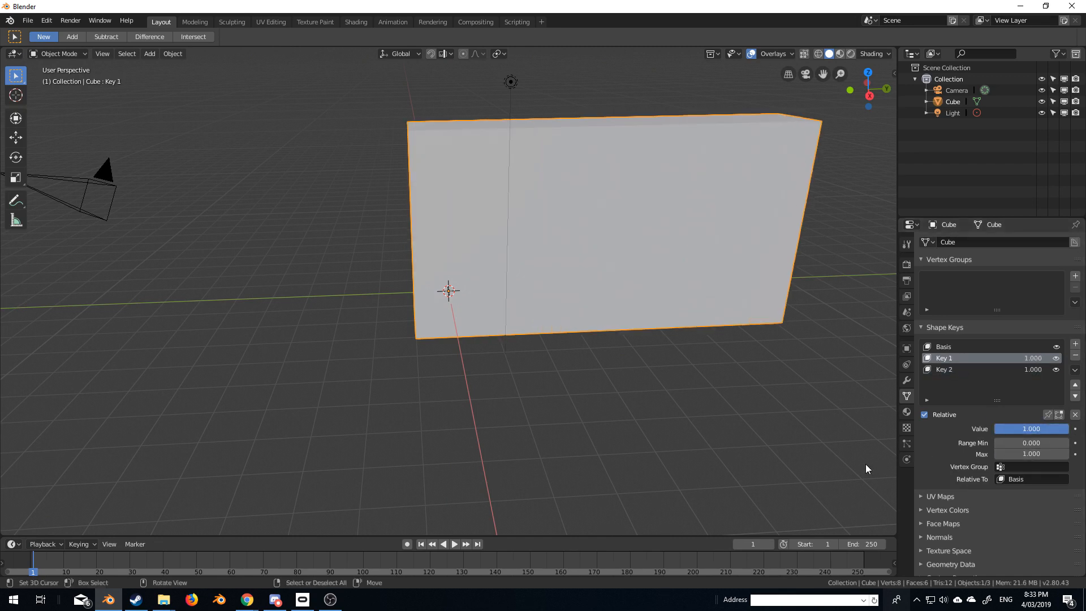
pyautogui.moveTo(1038, 429); pyautogui.dragTo(963, 429)
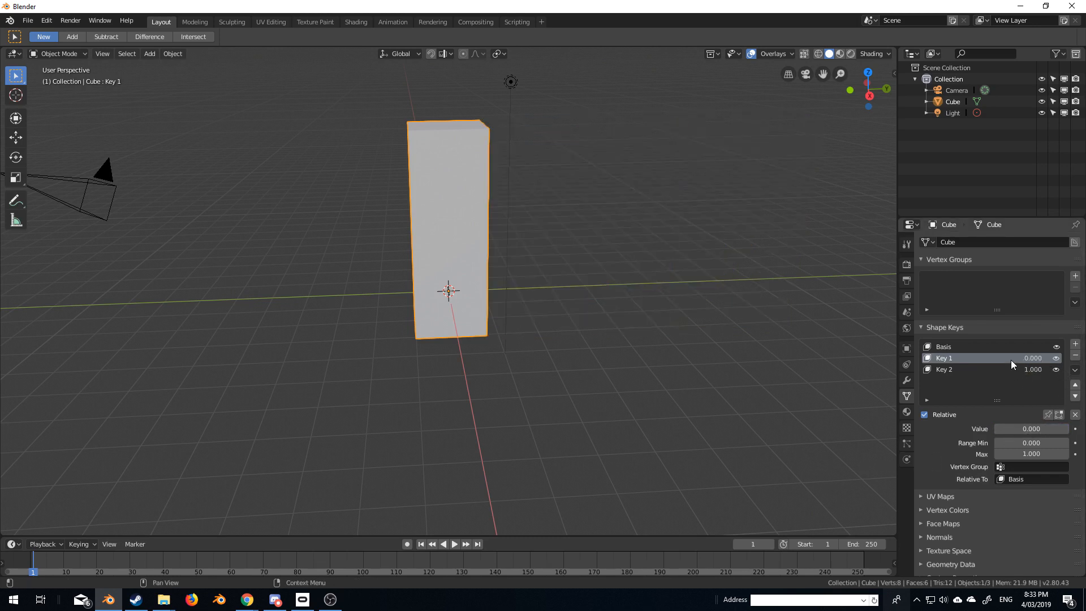
pyautogui.click(996, 370)
pyautogui.moveTo(1057, 430); pyautogui.dragTo(885, 433)
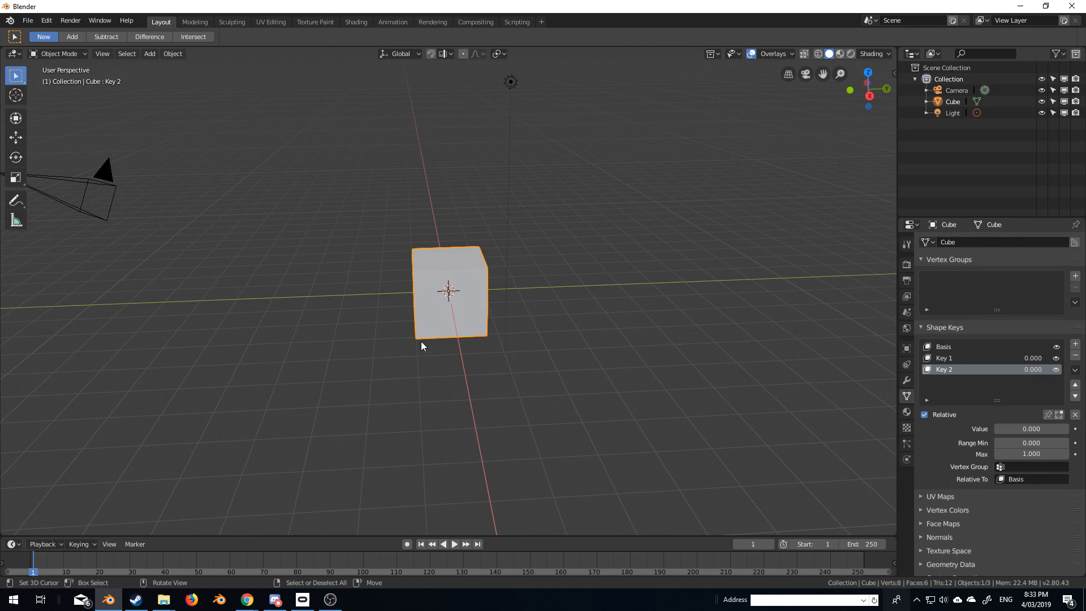
# Step: Import the Motion Capture (.bvh) recording into the scene
pyautogui.click(27, 20)
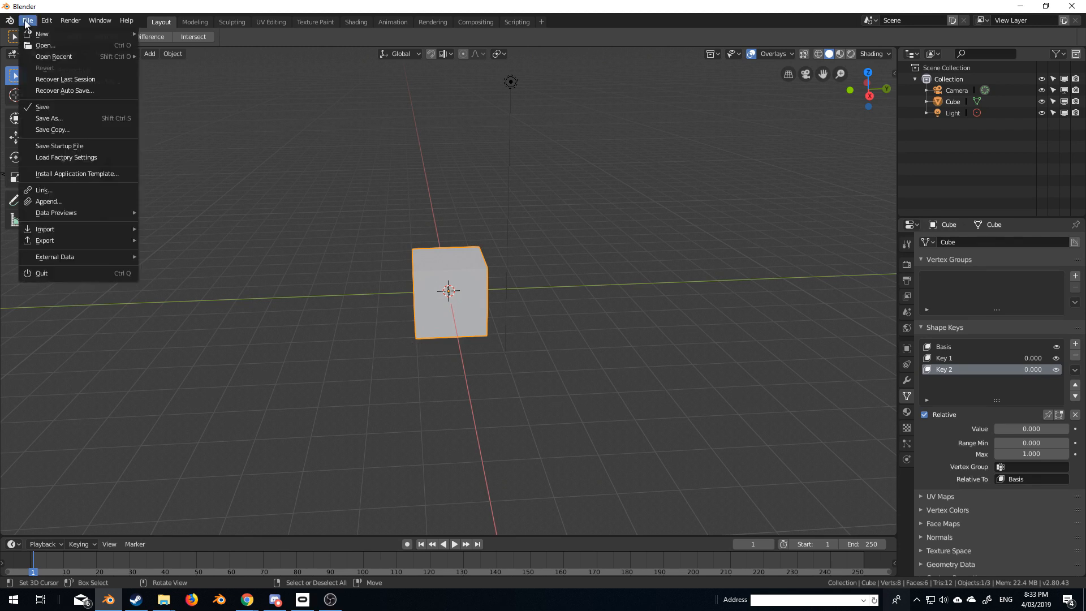
pyautogui.moveTo(55, 230)
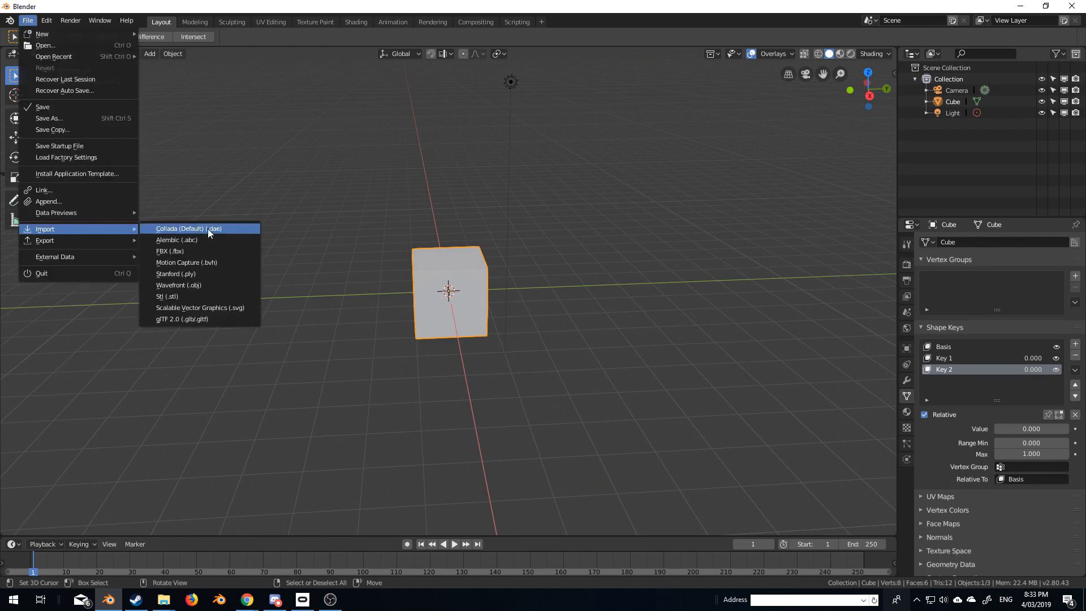
pyautogui.click(219, 263)
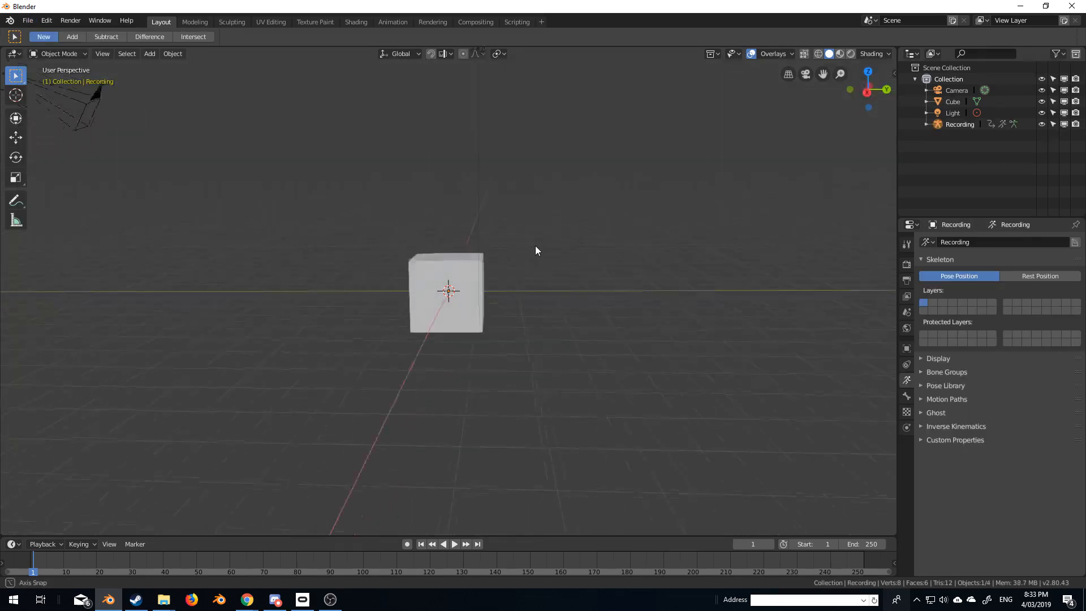
# Step: Play the imported recording's animation and scrub the timeline to frame 135
pyautogui.moveTo(535, 246); pyautogui.dragTo(338, 229, button='middle')
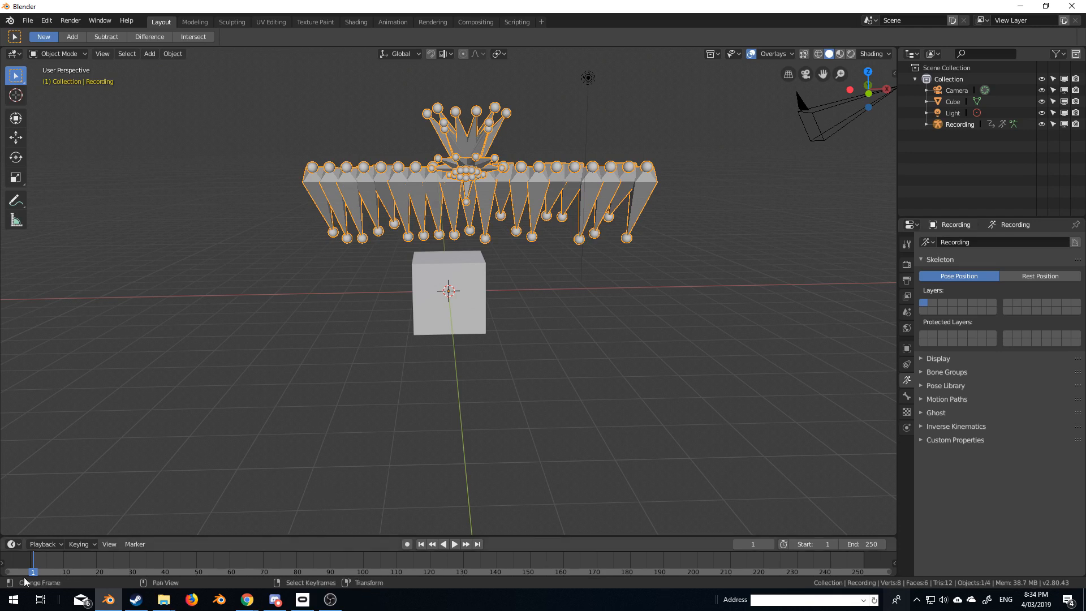
pyautogui.press('space')
pyautogui.moveTo(117, 564); pyautogui.dragTo(480, 572)
pyautogui.press('space')
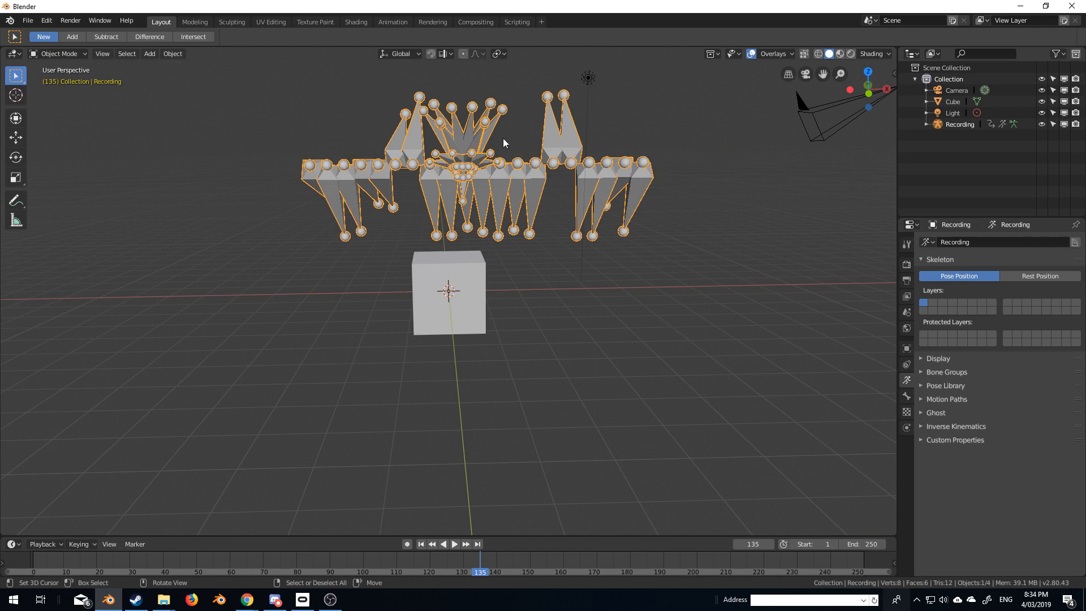
# Step: Examine the names of the first three bones in the recording armature's front row in Edit Mode, and return to Object Mode
pyautogui.moveTo(495, 108); pyautogui.dragTo(324, 115, button='middle')
pyautogui.press('Tab')
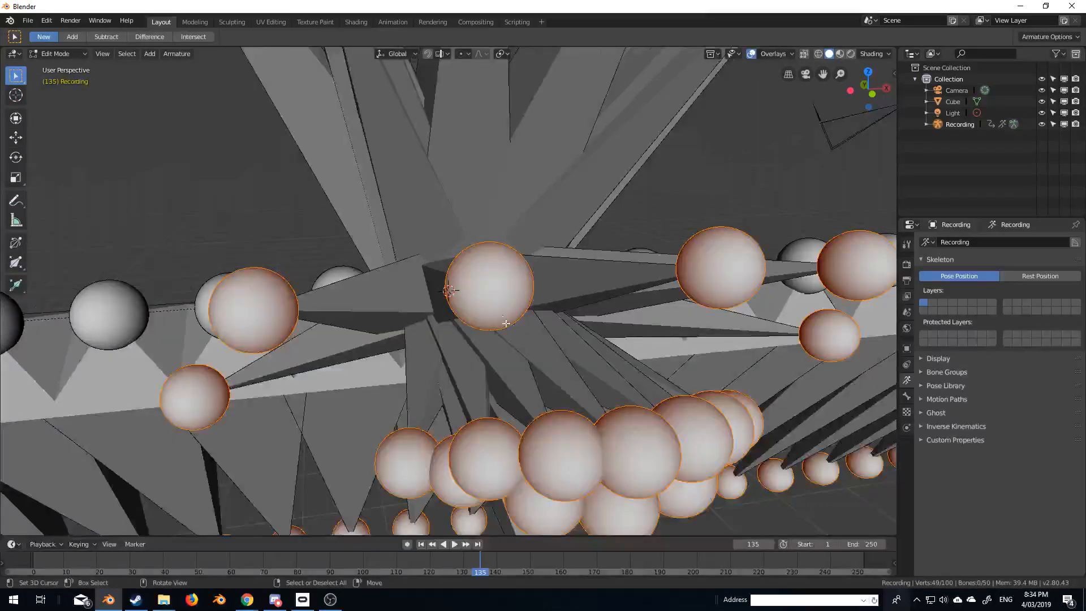
pyautogui.scroll(-10, 498, 314)
pyautogui.moveTo(498, 314); pyautogui.dragTo(439, 302, button='middle')
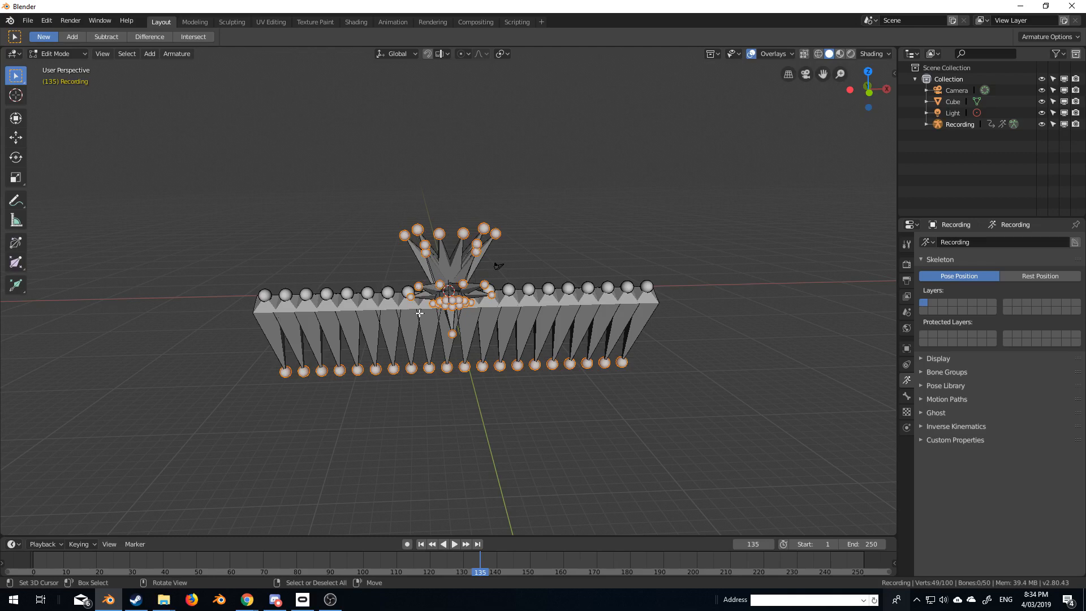
pyautogui.press('Tab')
pyautogui.press('Tab')
pyautogui.click(266, 316)
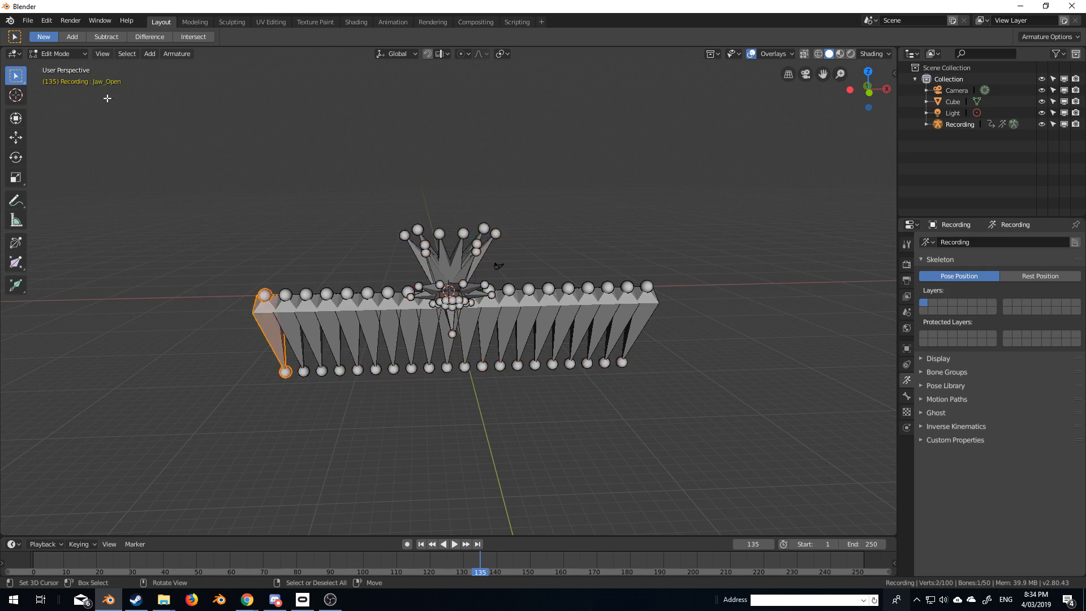
pyautogui.click(290, 329)
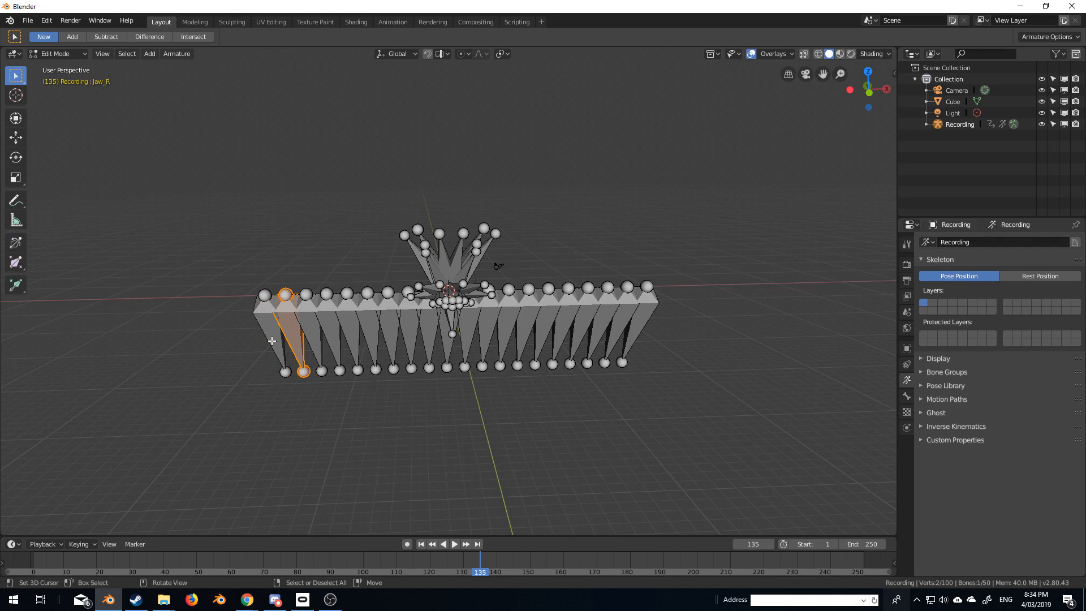
pyautogui.click(307, 332)
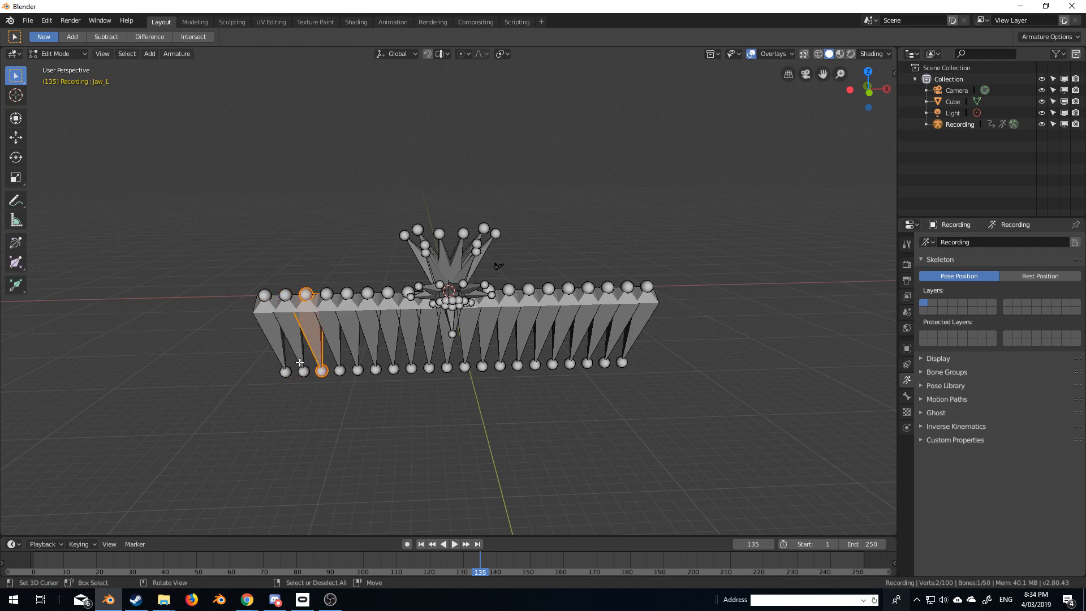
pyautogui.click(268, 339)
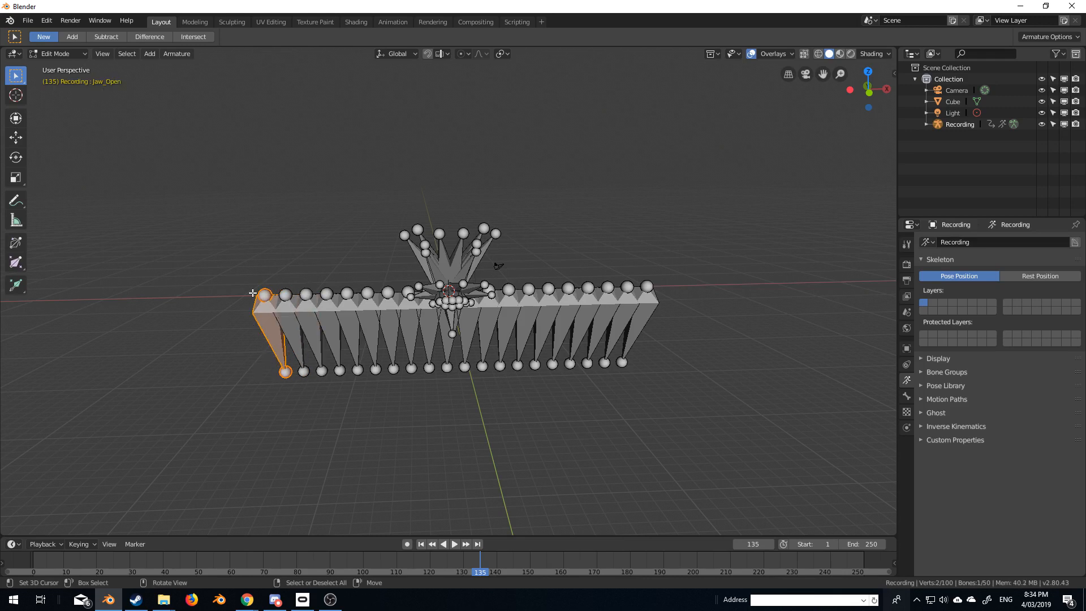
pyautogui.press('Tab')
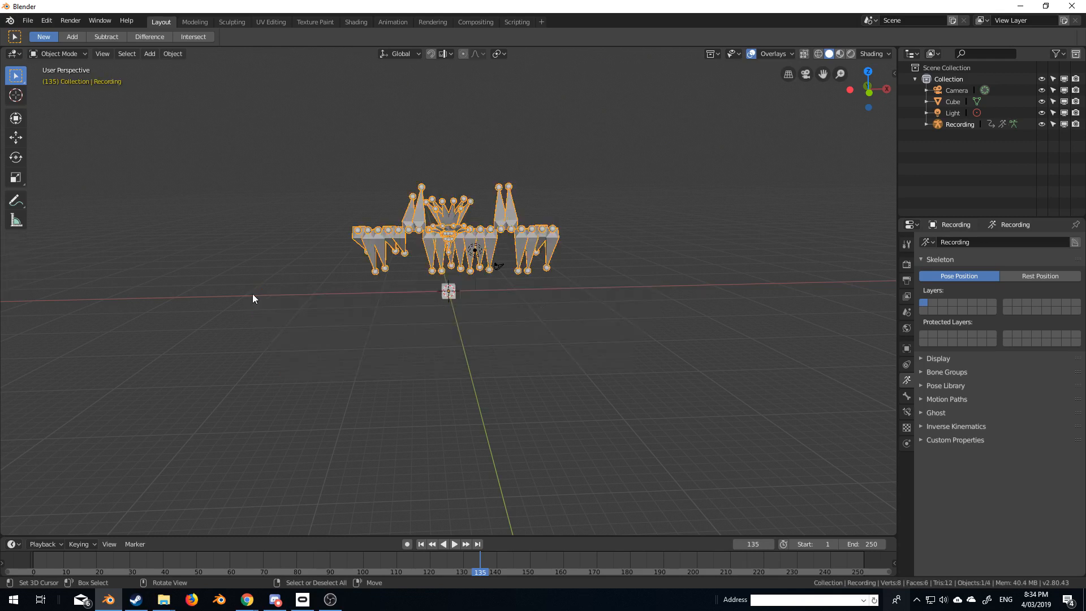
# Step: Select the cube, and split the 3D viewport into two stacked areas with the lower one showing the Graph Editor
pyautogui.click(450, 297)
pyautogui.scroll(3, 450, 297)
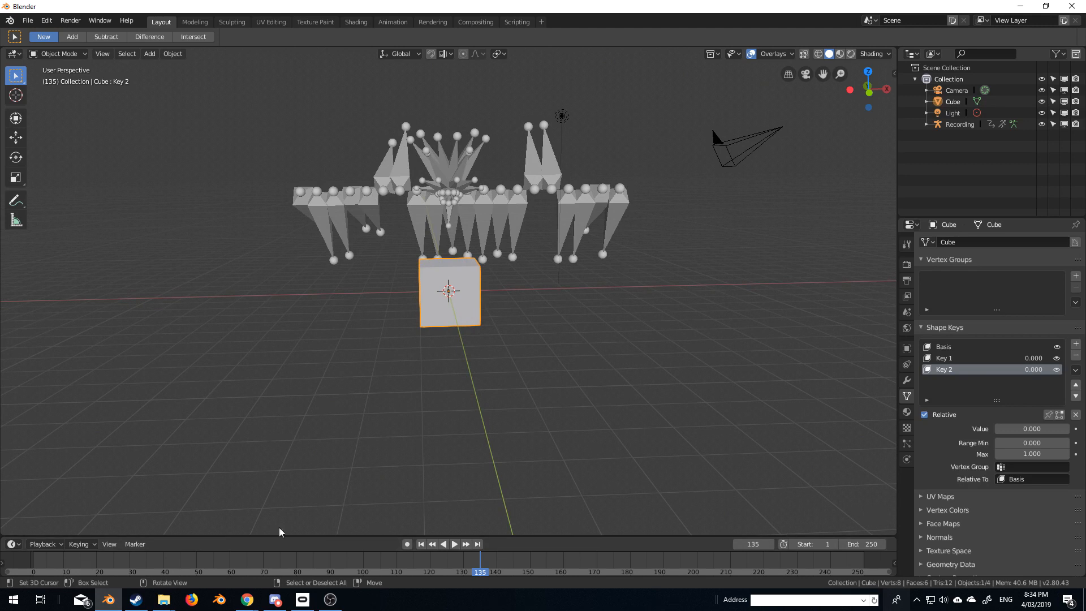
pyautogui.moveTo(899, 539); pyautogui.dragTo(877, 273)
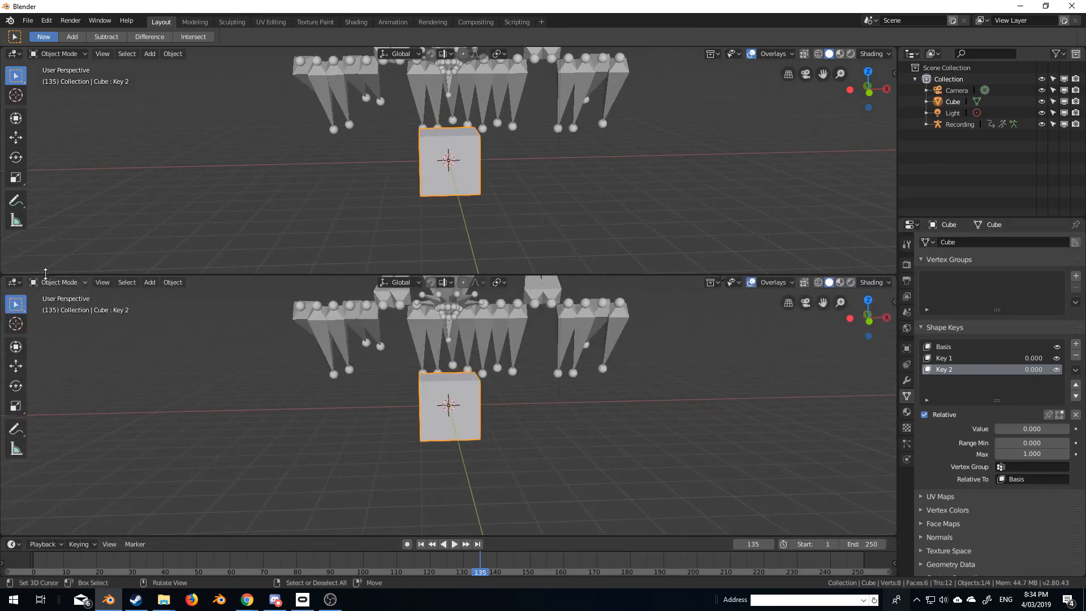
pyautogui.click(12, 285)
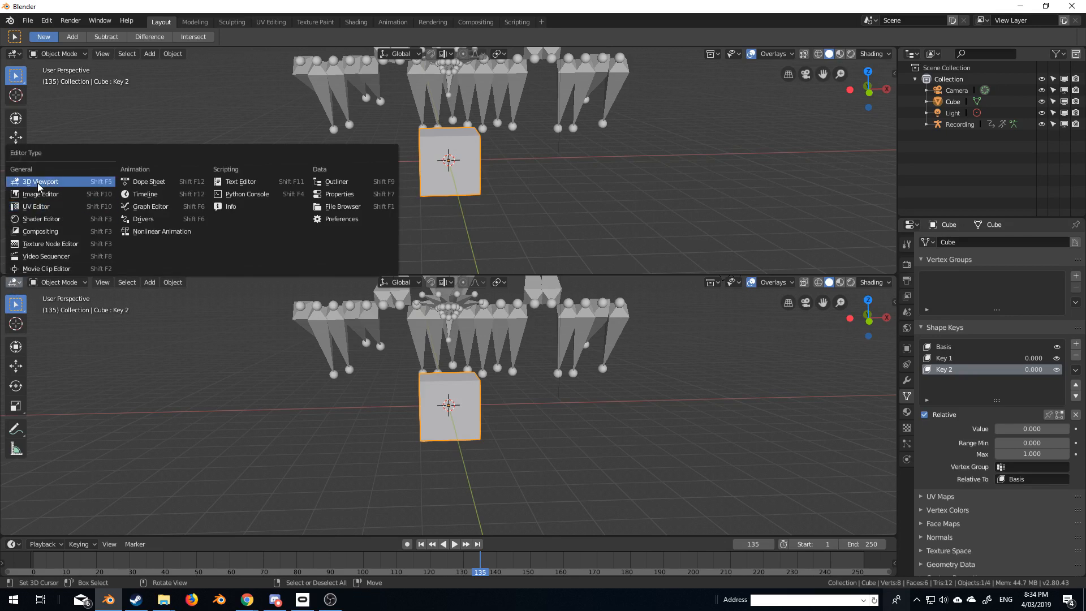
pyautogui.click(146, 206)
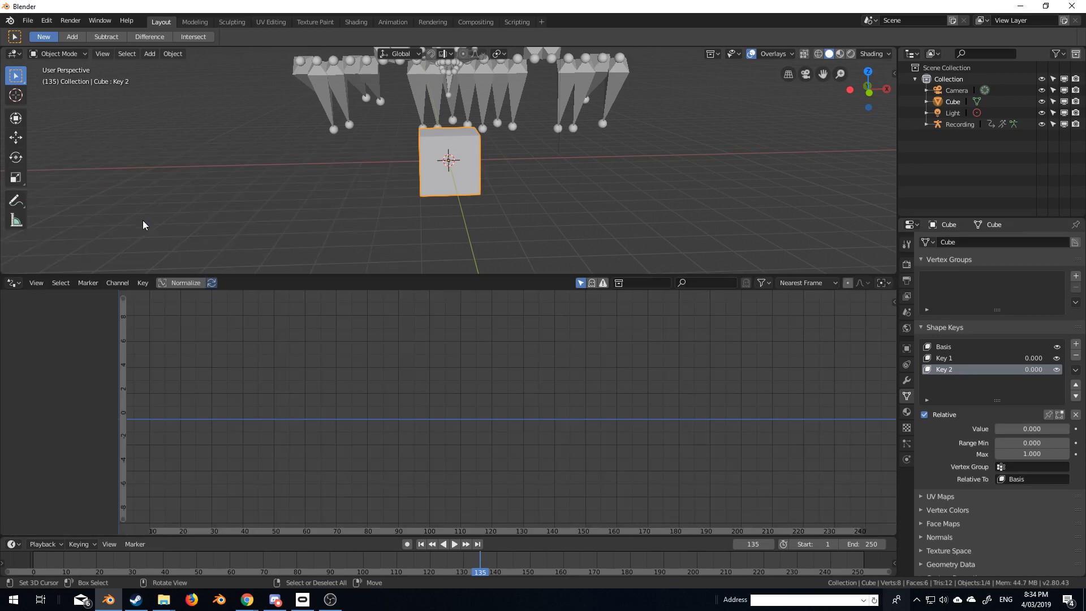
# Step: Add a driver to the value of shape key Key 1, targeting the Jaw_Open bone of the Recording object
pyautogui.click(953, 358)
pyautogui.rightClick(1025, 430)
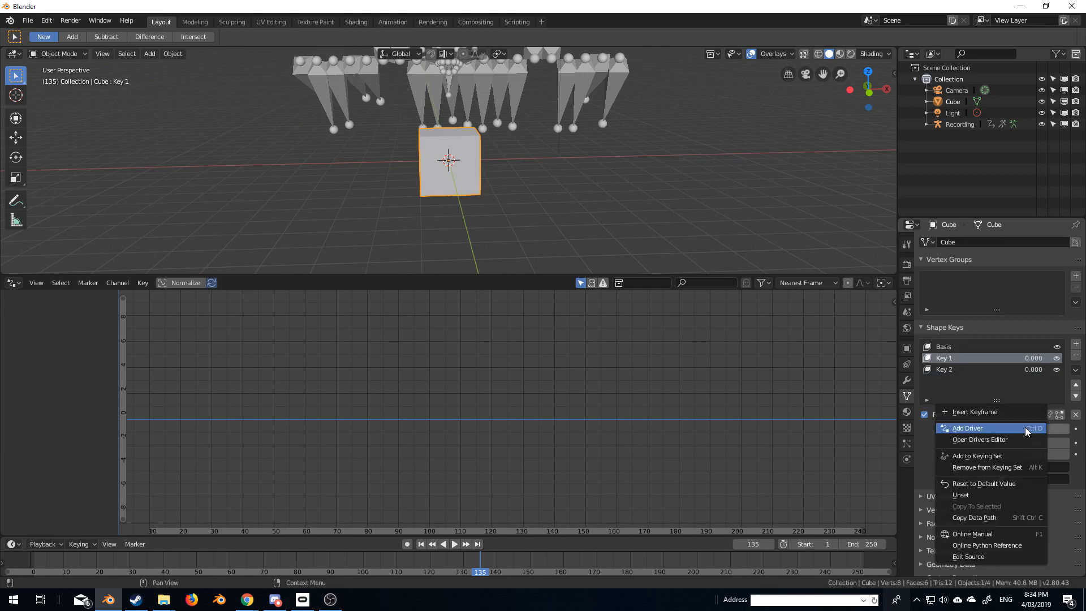
pyautogui.click(1025, 428)
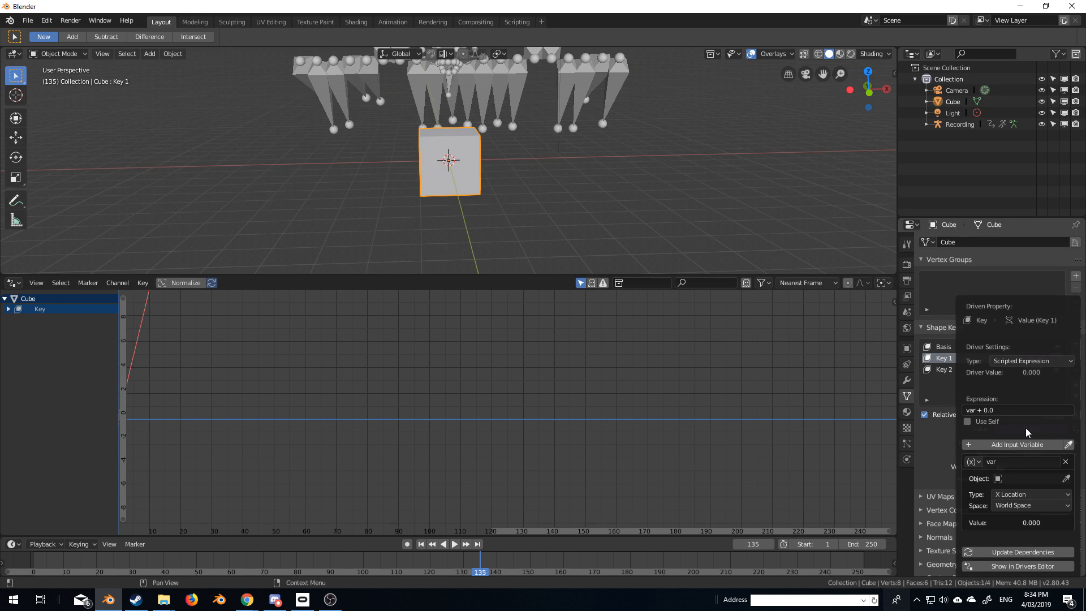
pyautogui.click(1059, 478)
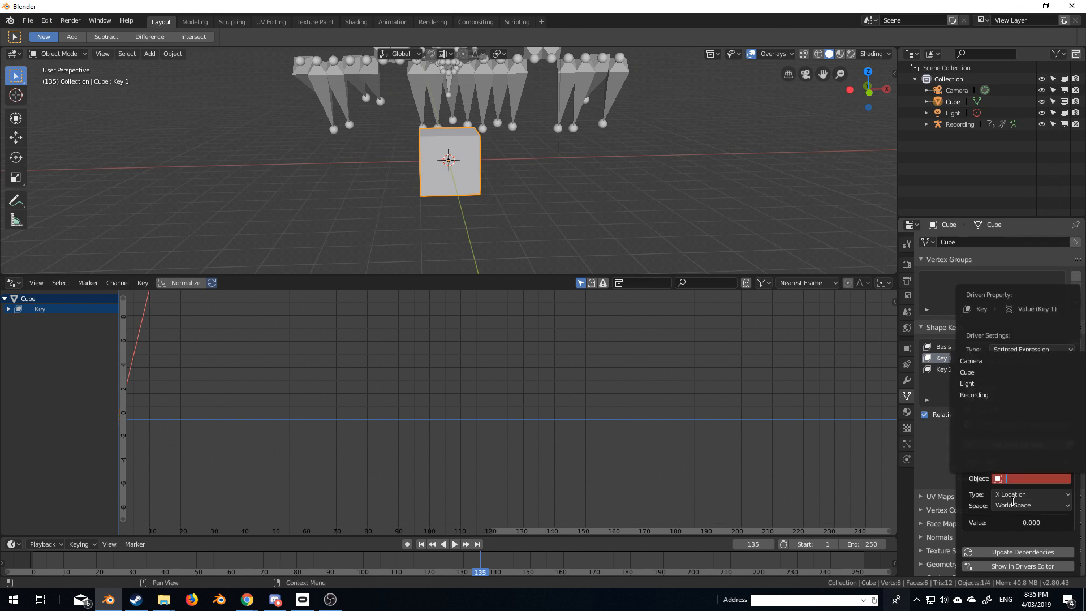
pyautogui.click(989, 395)
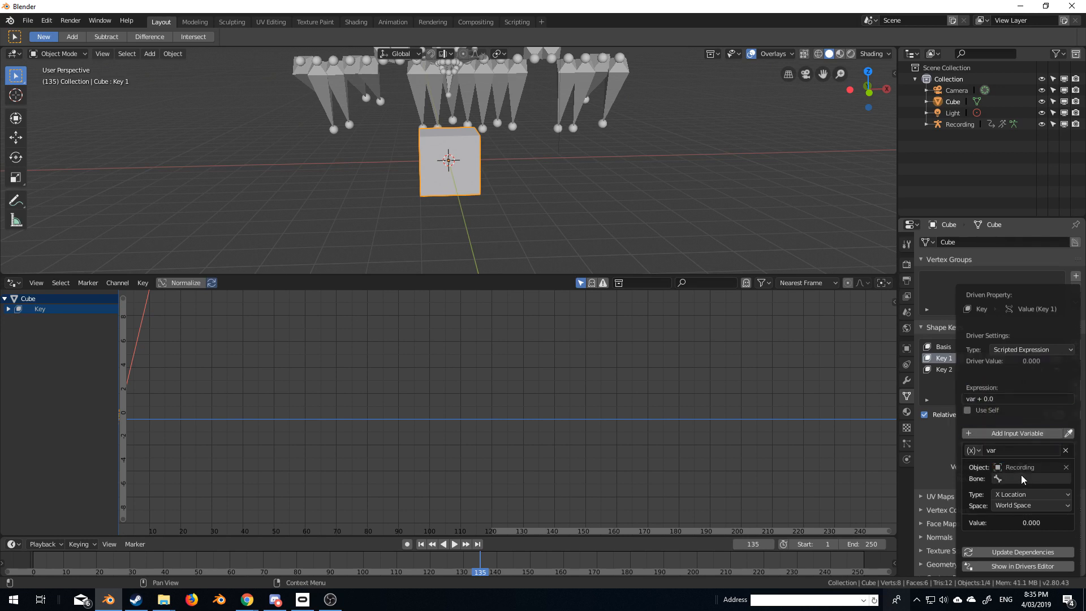
pyautogui.click(1023, 479)
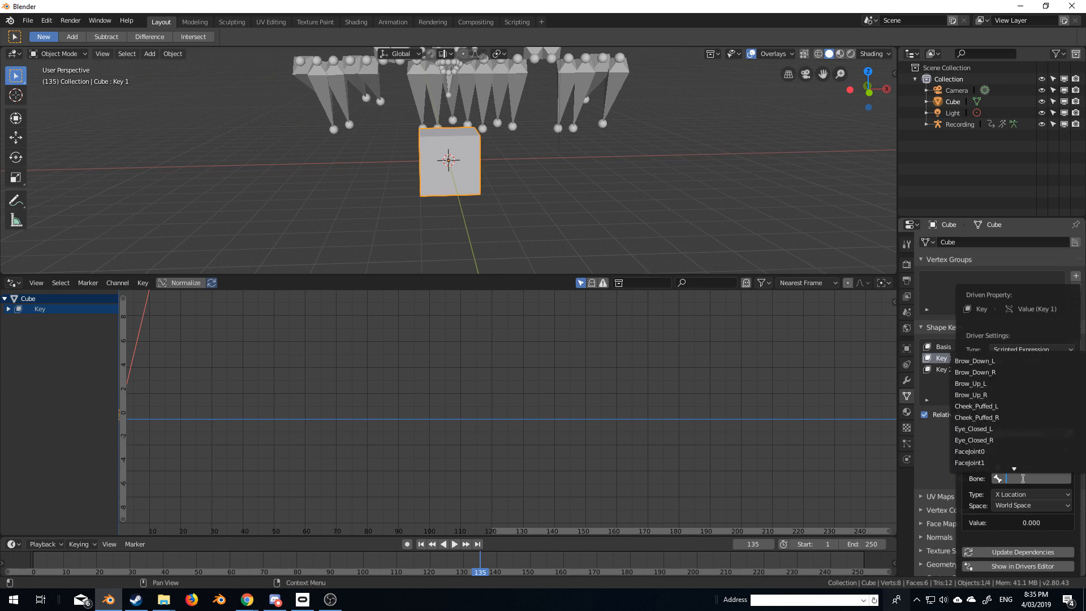
pyautogui.write('jaw_ope')
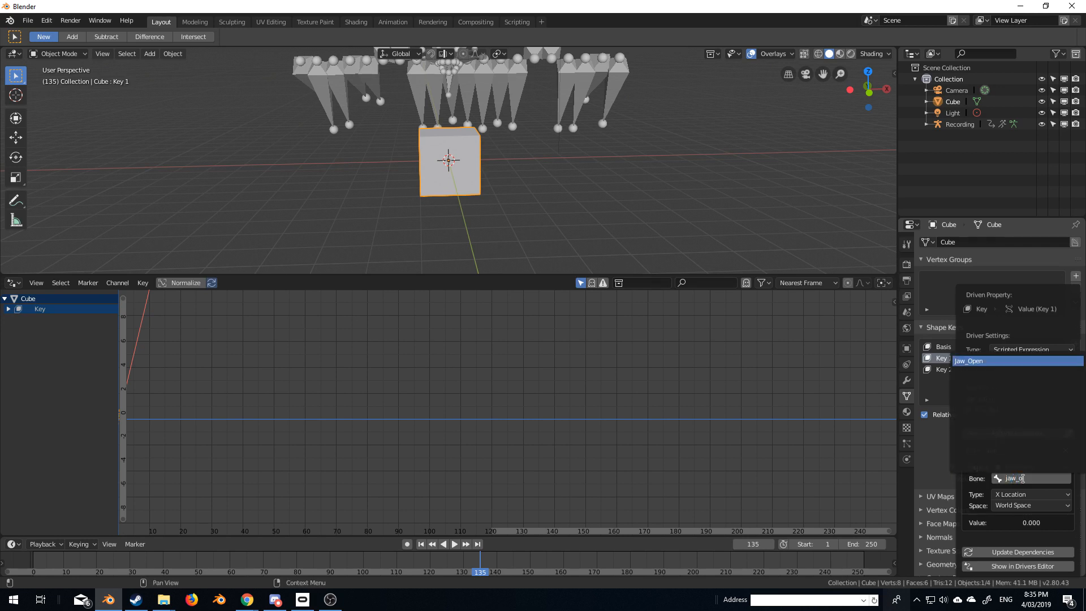
pyautogui.click(987, 361)
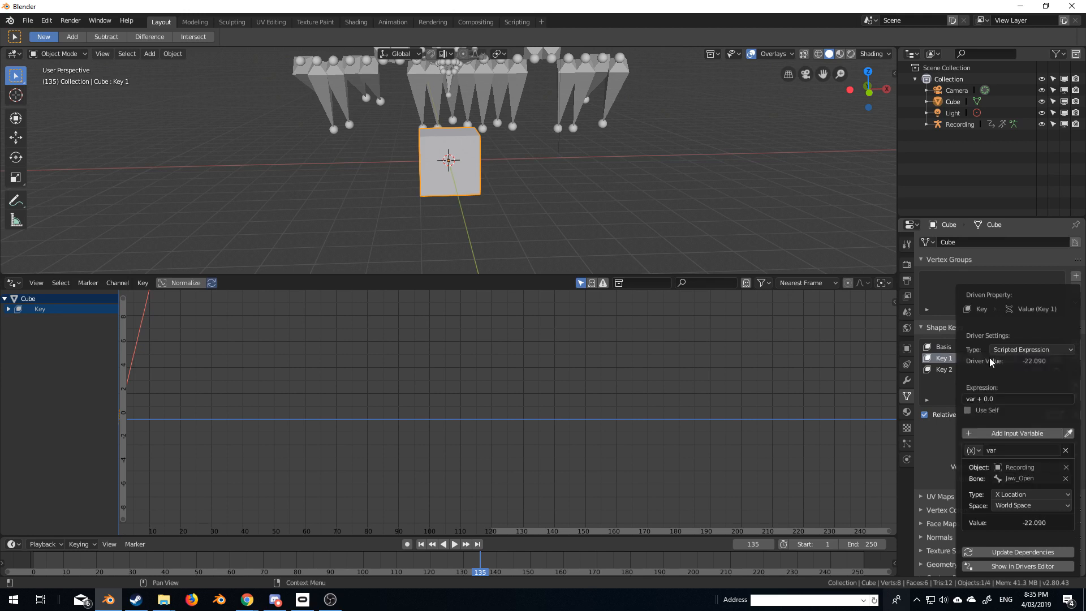
# Step: Set the Key 1 driver variable to read X Rotation in Local Space
pyautogui.click(1018, 496)
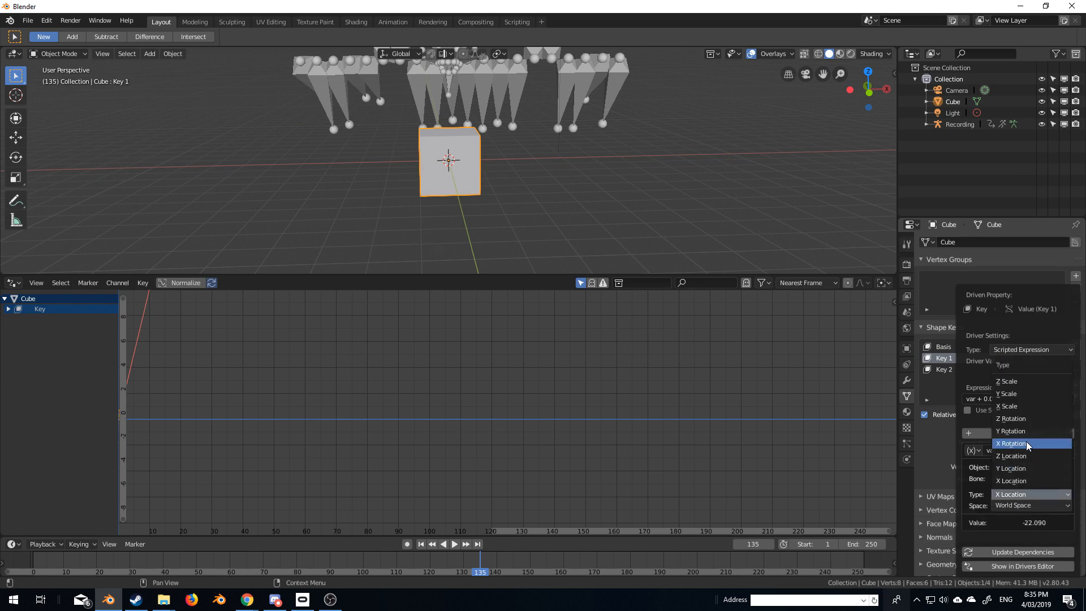
pyautogui.click(1026, 441)
pyautogui.click(1022, 507)
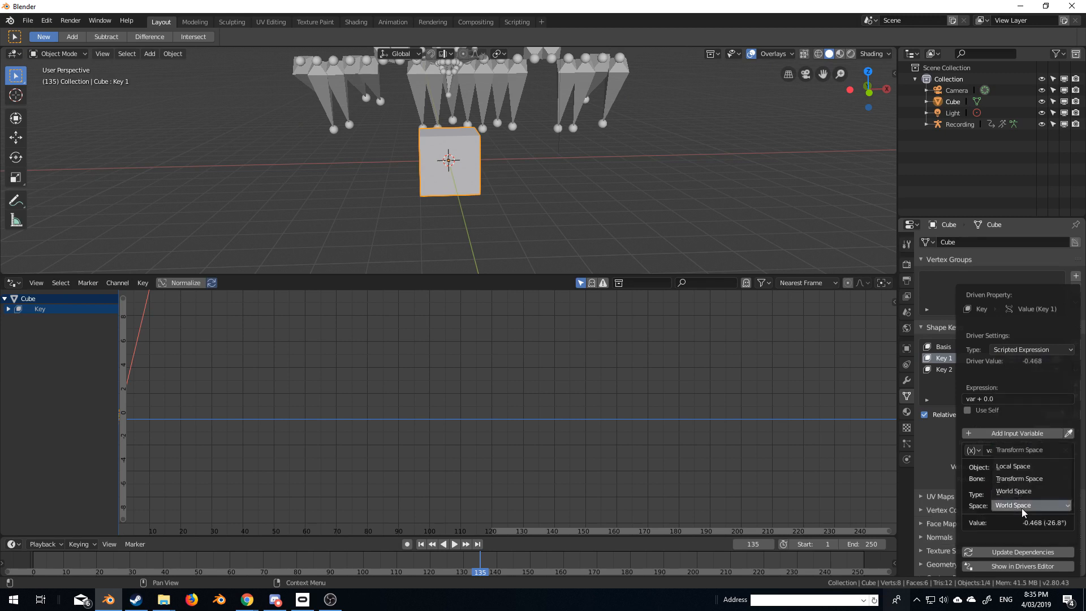
pyautogui.click(1020, 469)
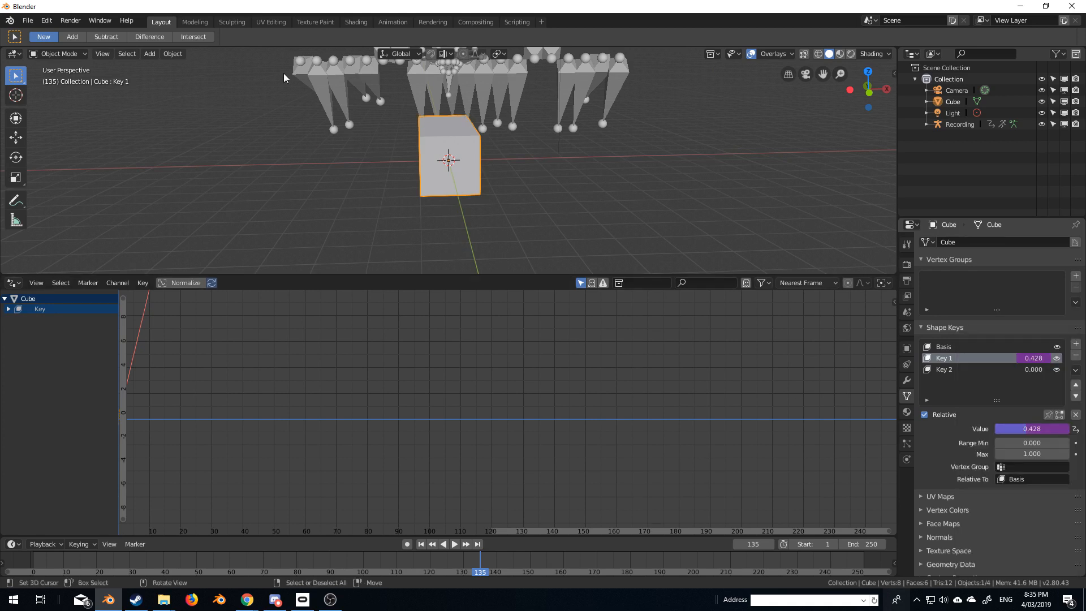
# Step: Rewind the timeline to frame 4 and play the animation to check how Key 1 deforms the cube, stopping playback at frame 210
pyautogui.moveTo(534, 199)
pyautogui.mouseDown(button='middle')
pyautogui.moveTo(450, 199)
pyautogui.moveTo(514, 195)
pyautogui.mouseUp(button='middle')
pyautogui.press('Home')
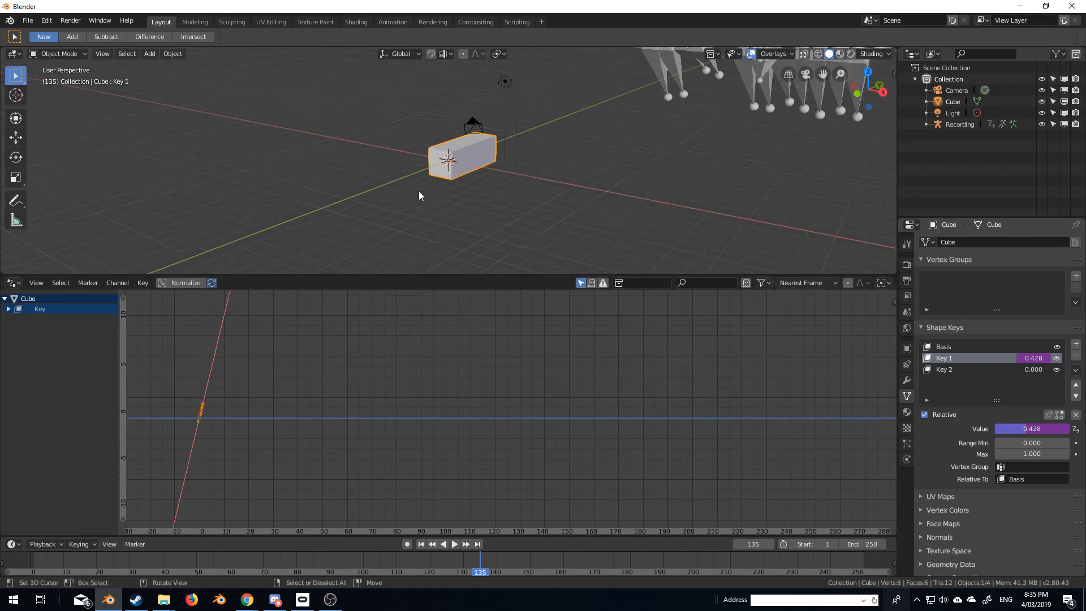
pyautogui.moveTo(419, 191); pyautogui.dragTo(511, 219, button='middle')
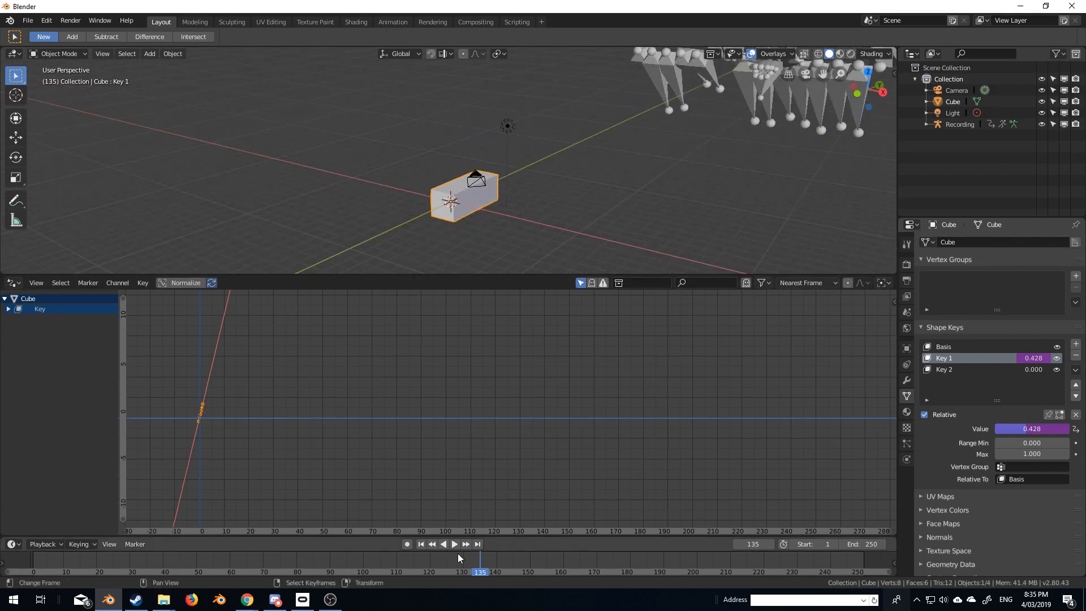
pyautogui.moveTo(454, 556); pyautogui.dragTo(43, 565)
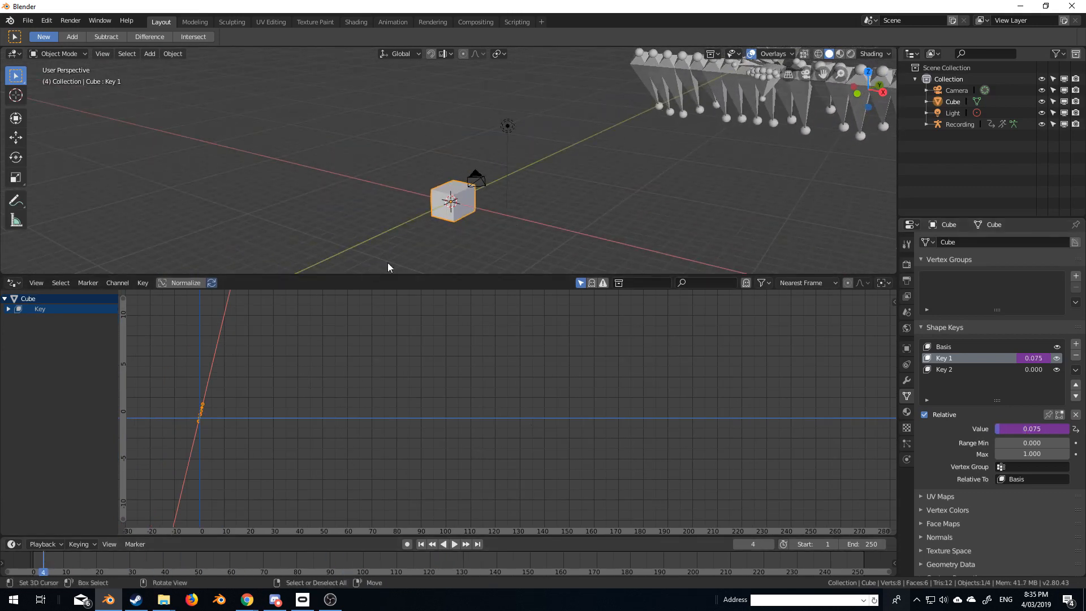
pyautogui.moveTo(388, 262); pyautogui.dragTo(505, 209, button='middle')
pyautogui.click(455, 544)
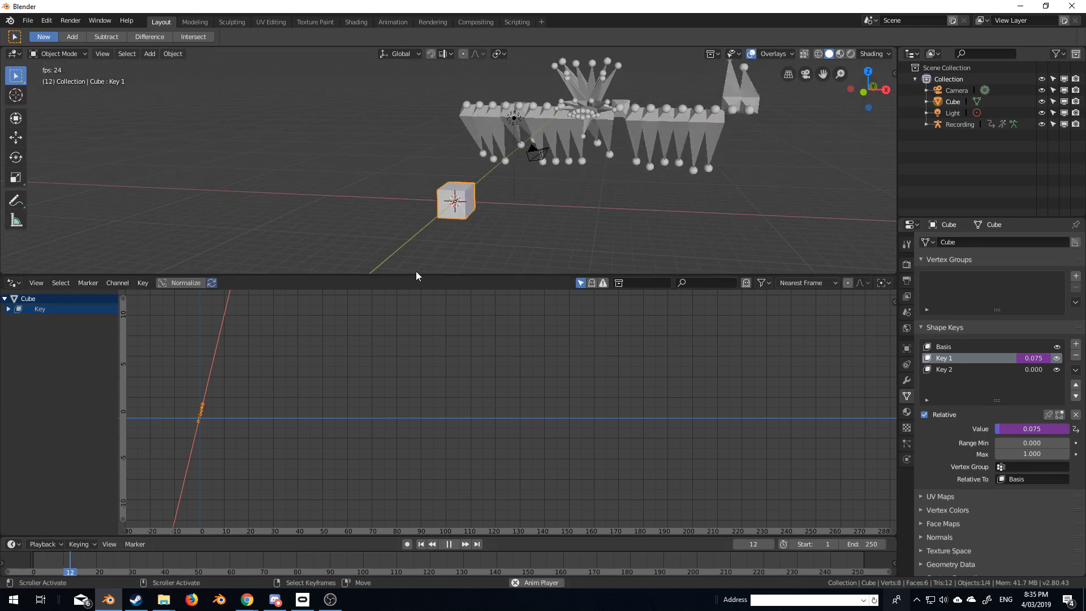
pyautogui.moveTo(480, 189); pyautogui.dragTo(458, 208, button='middle')
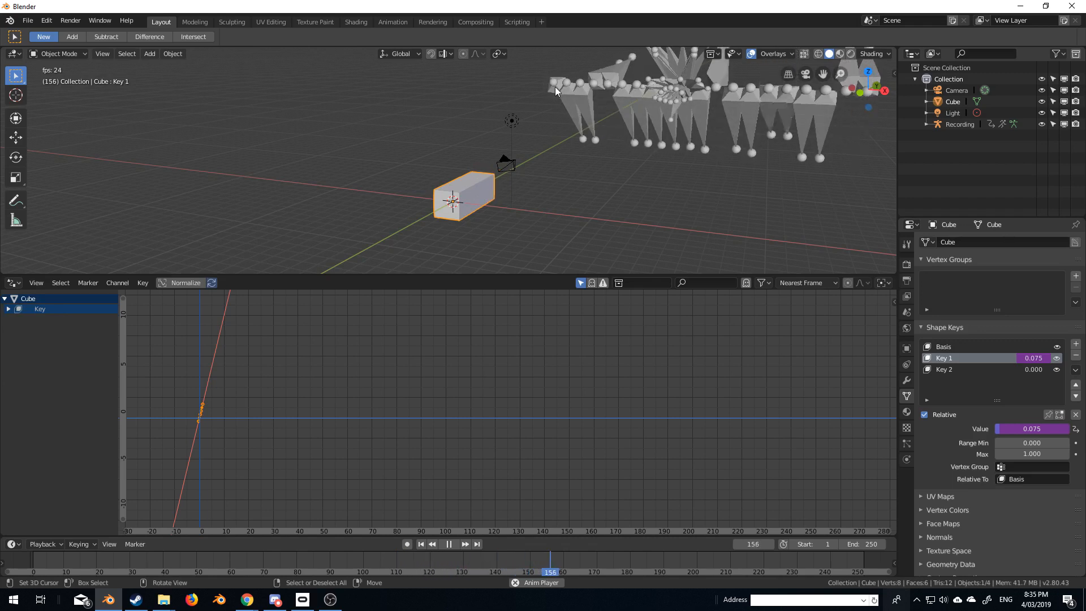
pyautogui.click(449, 545)
# Step: Add a driver to the value of shape key Key 2, targeting the Jaw_L bone of the Recording object
pyautogui.click(1004, 371)
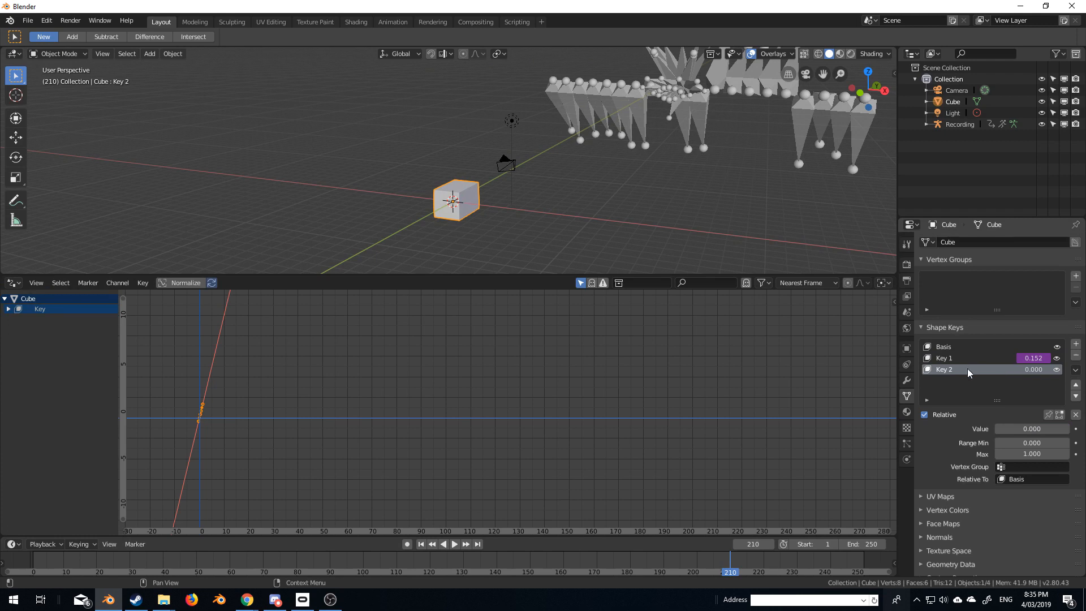
pyautogui.rightClick(1020, 429)
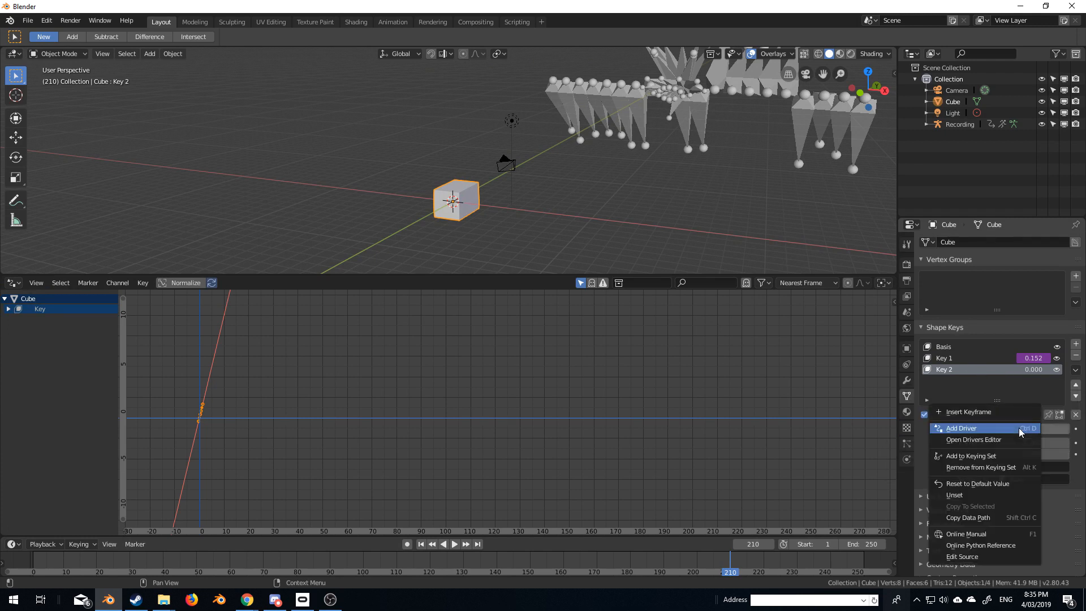
pyautogui.click(1019, 428)
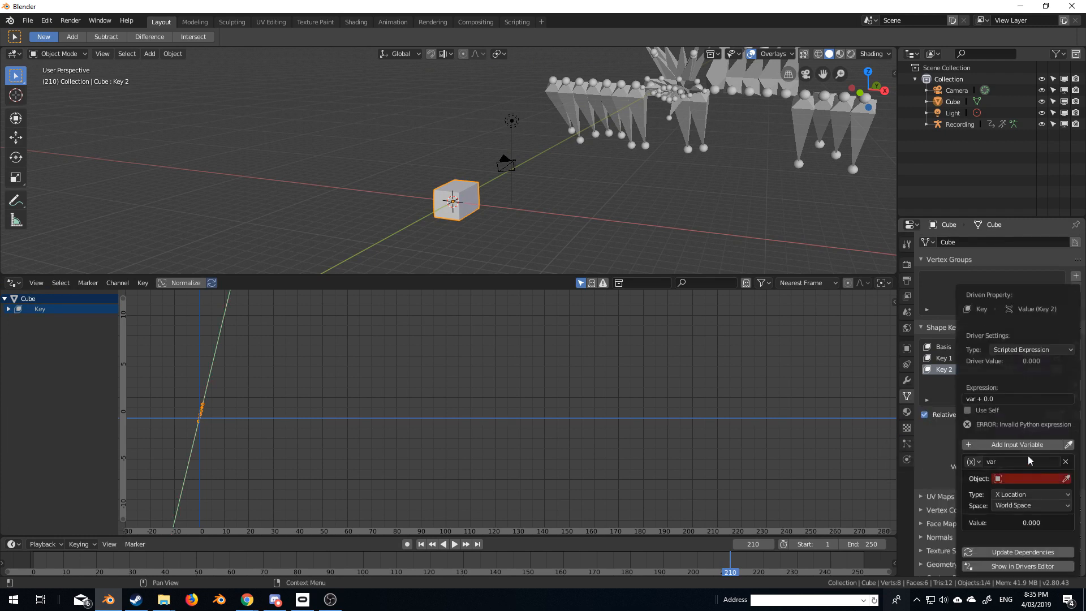
pyautogui.click(1049, 479)
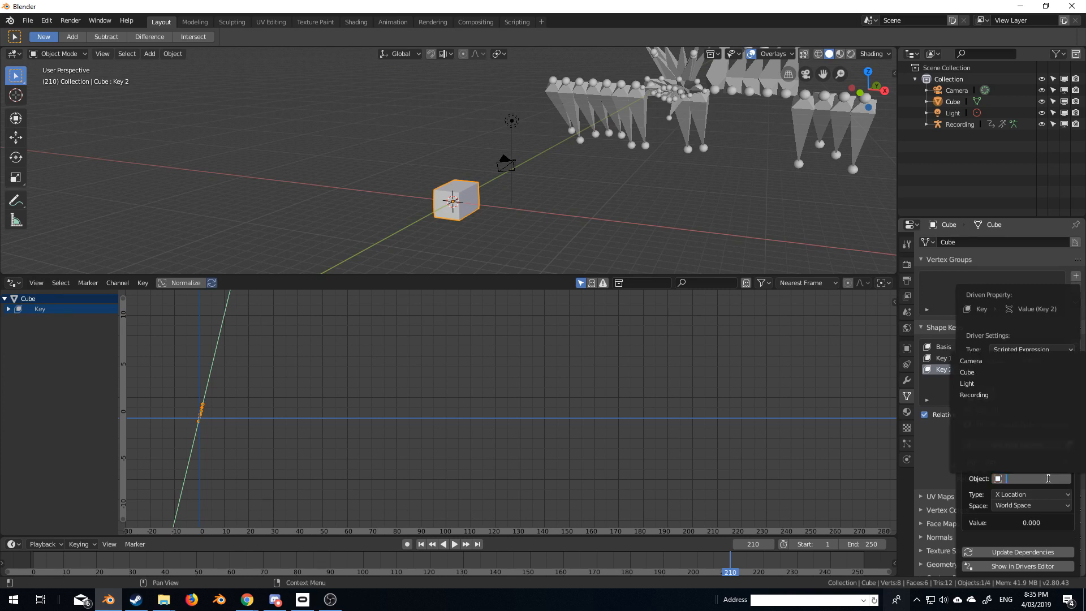
pyautogui.click(974, 395)
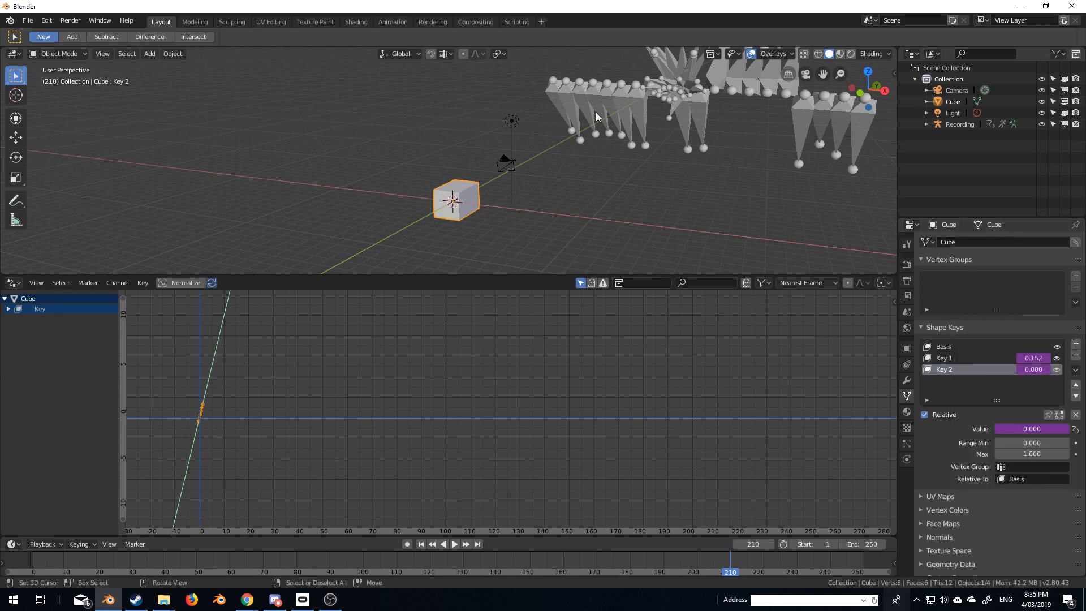
pyautogui.rightClick(1026, 431)
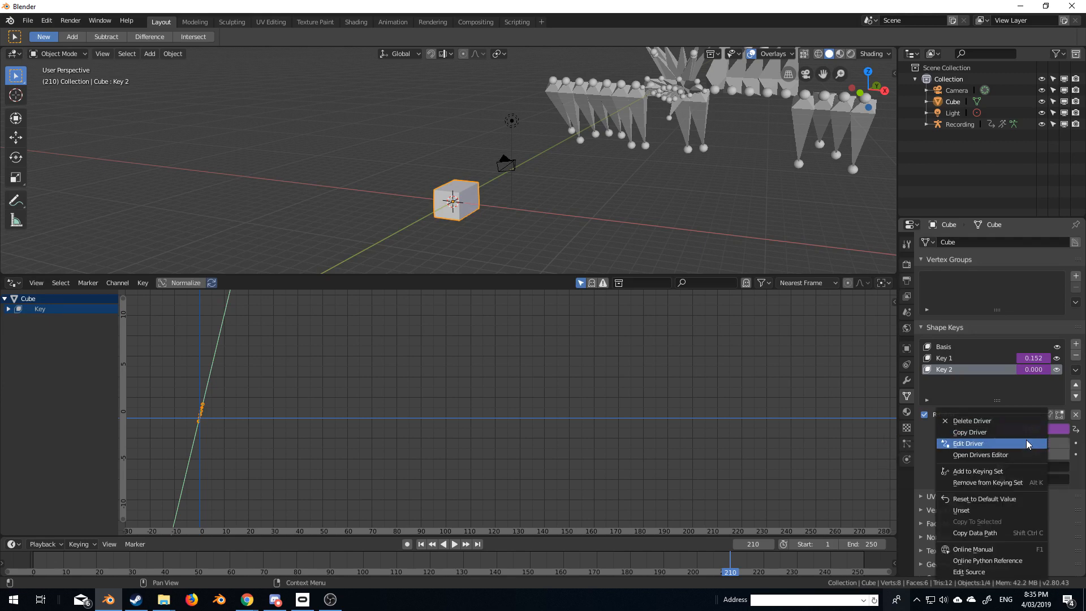
pyautogui.click(1026, 441)
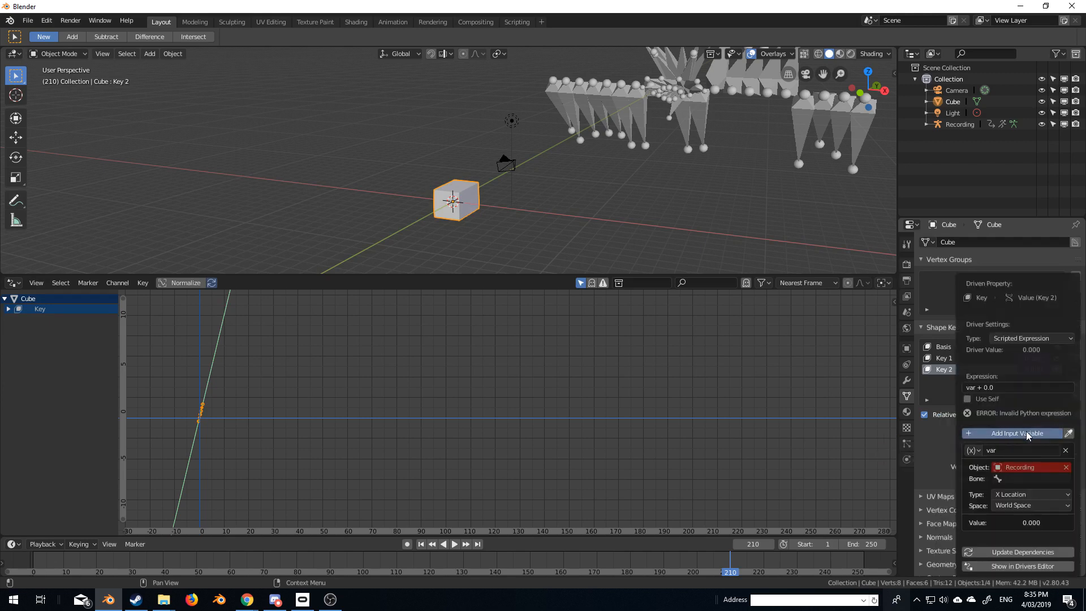
pyautogui.click(1030, 479)
pyautogui.write('jaw_')
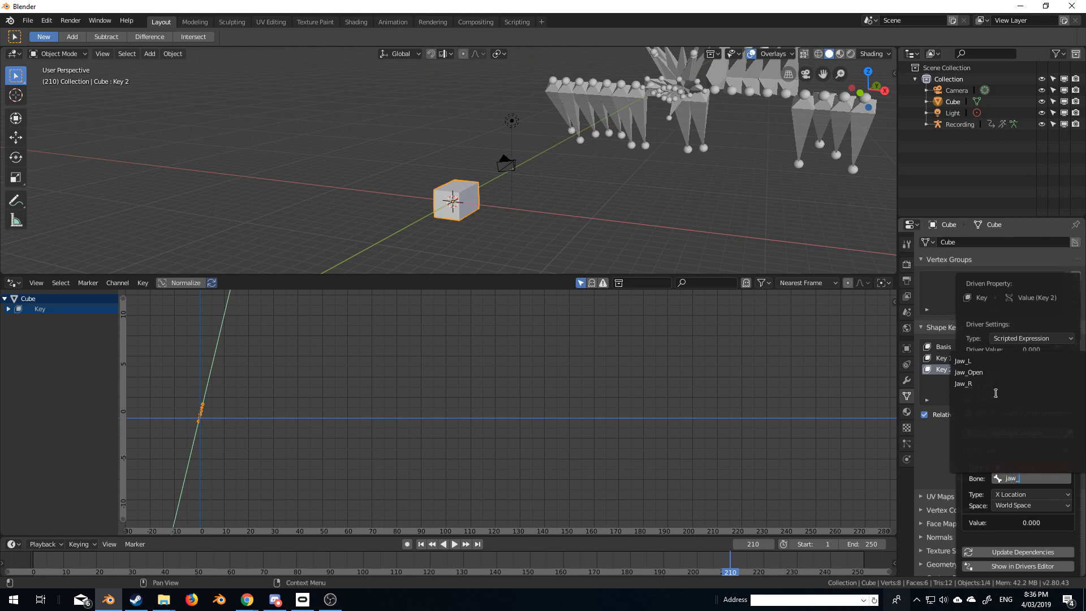
pyautogui.click(1002, 360)
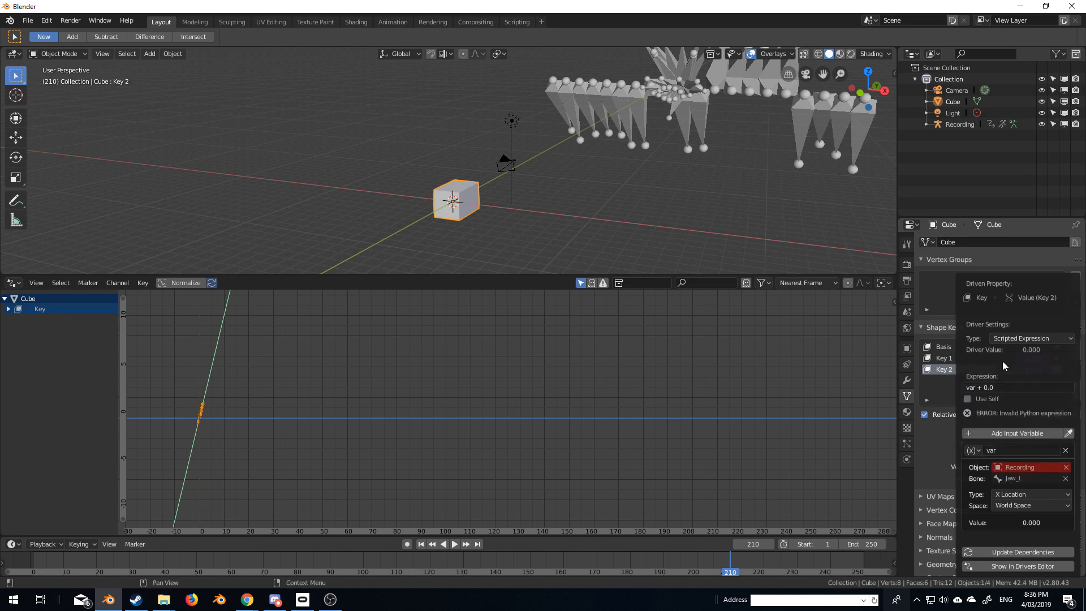
# Step: Set the Key 2 driver variable to read X Rotation in Local Space
pyautogui.click(1026, 497)
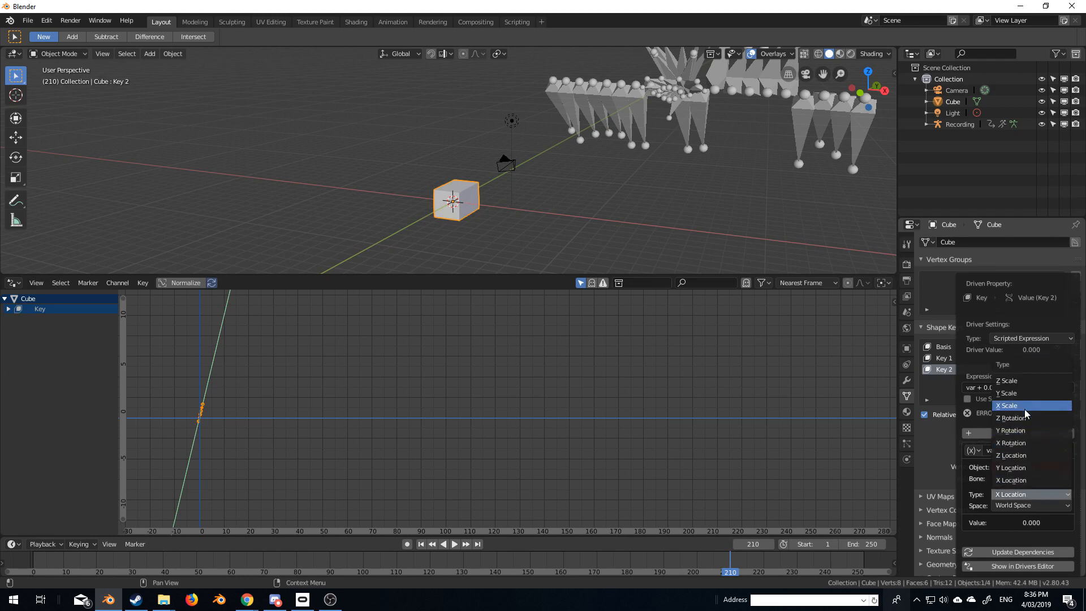
pyautogui.click(1027, 444)
pyautogui.click(1034, 502)
pyautogui.click(1033, 465)
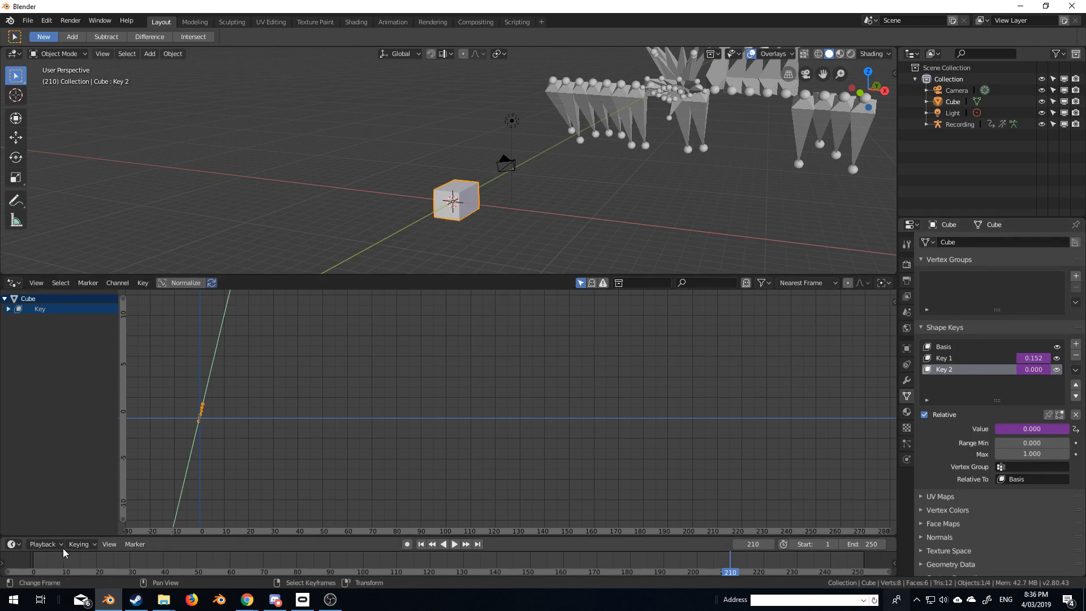
# Step: Play the animation from near the start of the timeline to check Key 2's driver, stopping at frame 169
pyautogui.click(52, 566)
pyautogui.press('space')
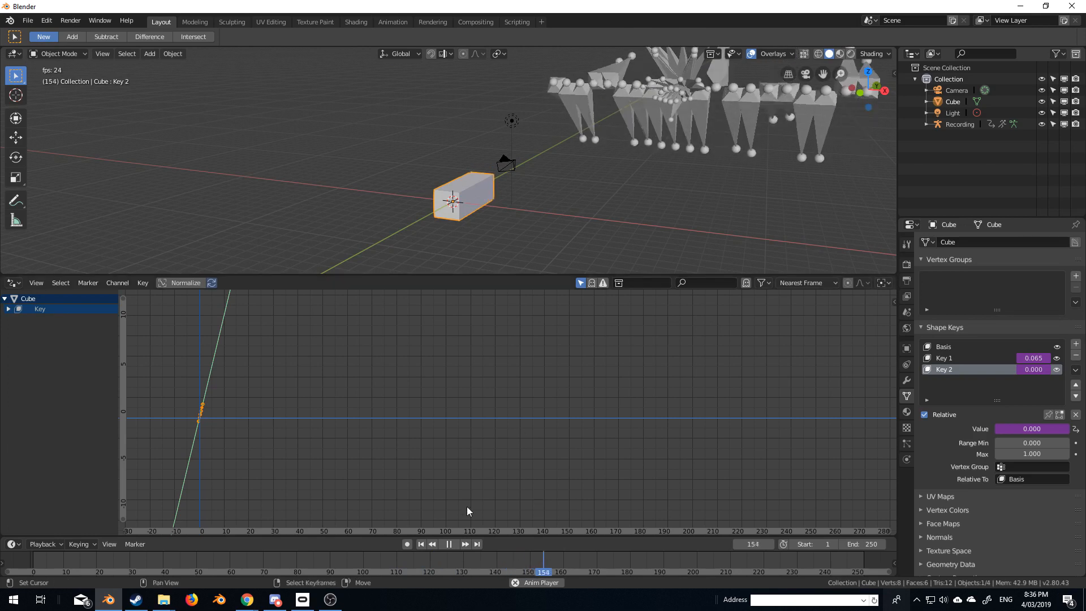
pyautogui.click(450, 544)
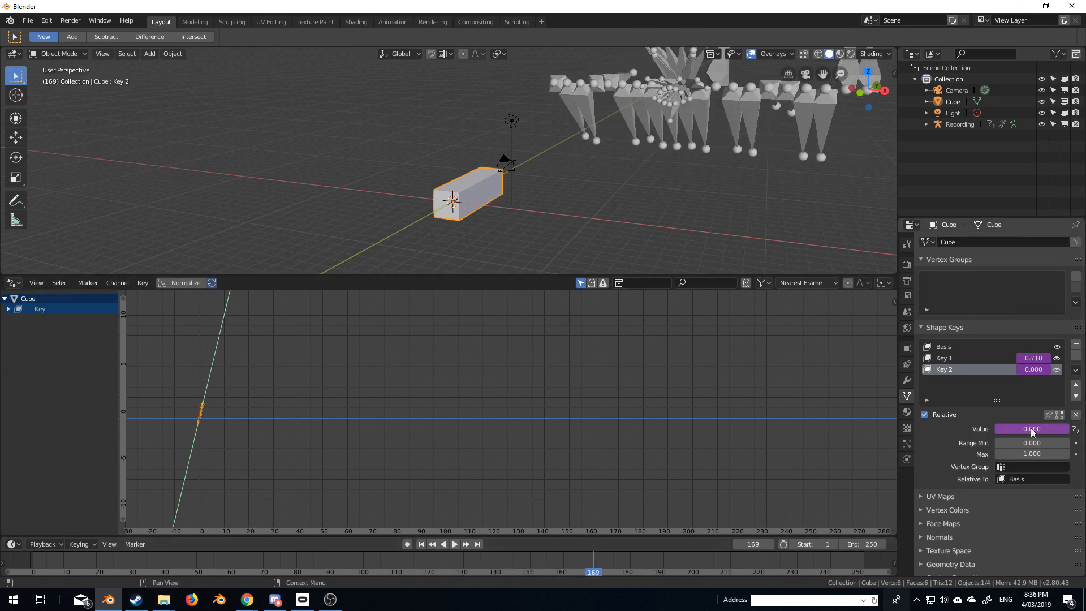
# Step: Reselect Recording as the target object in Key 2's driver and update the driver's dependencies
pyautogui.rightClick(1025, 430)
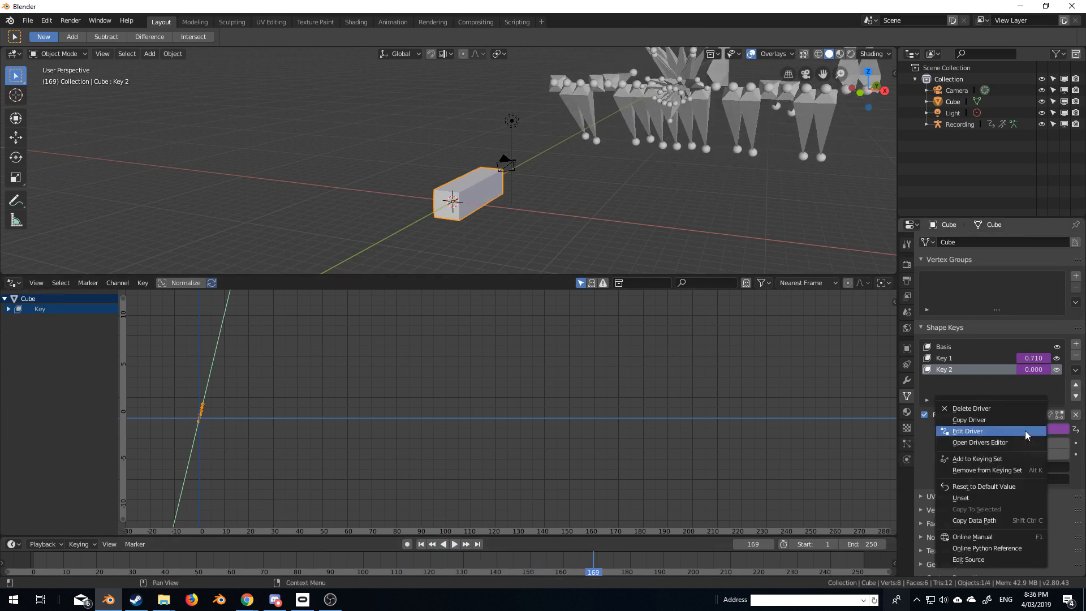
pyautogui.click(1023, 430)
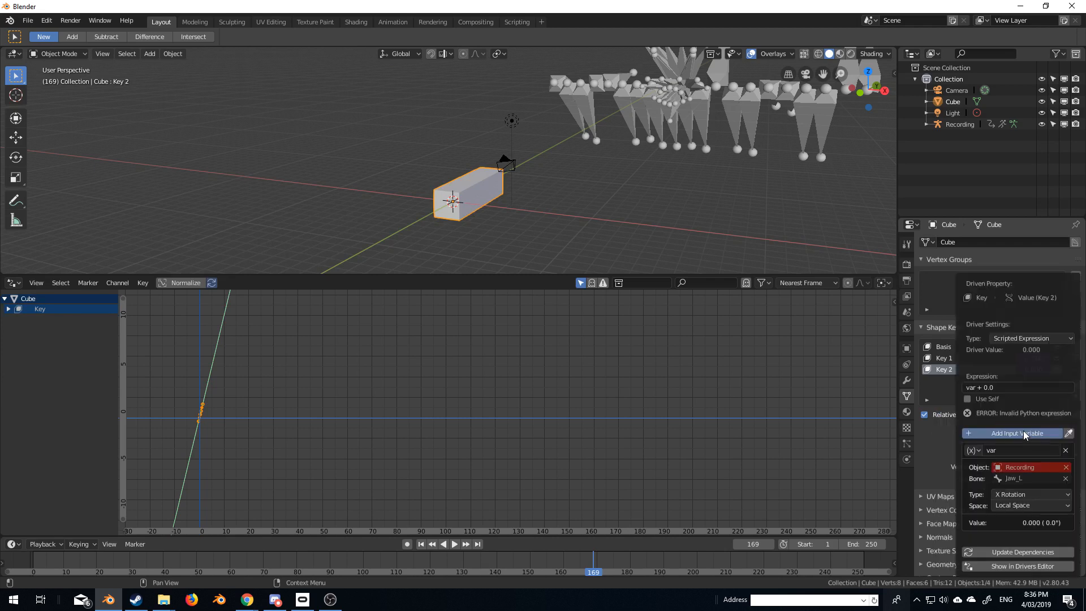
pyautogui.click(1025, 470)
pyautogui.click(988, 381)
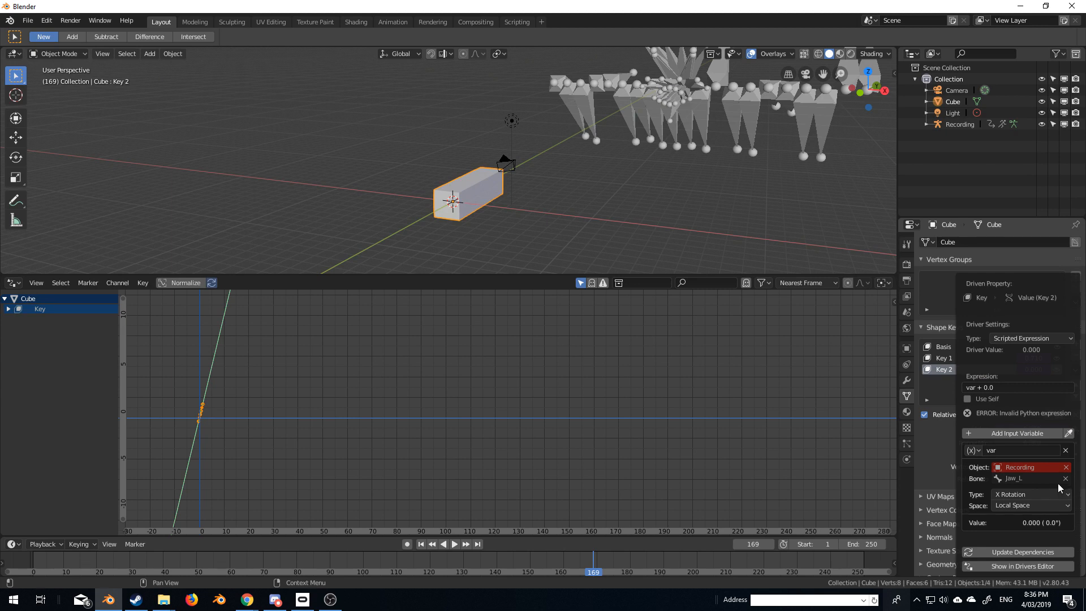
pyautogui.click(1037, 548)
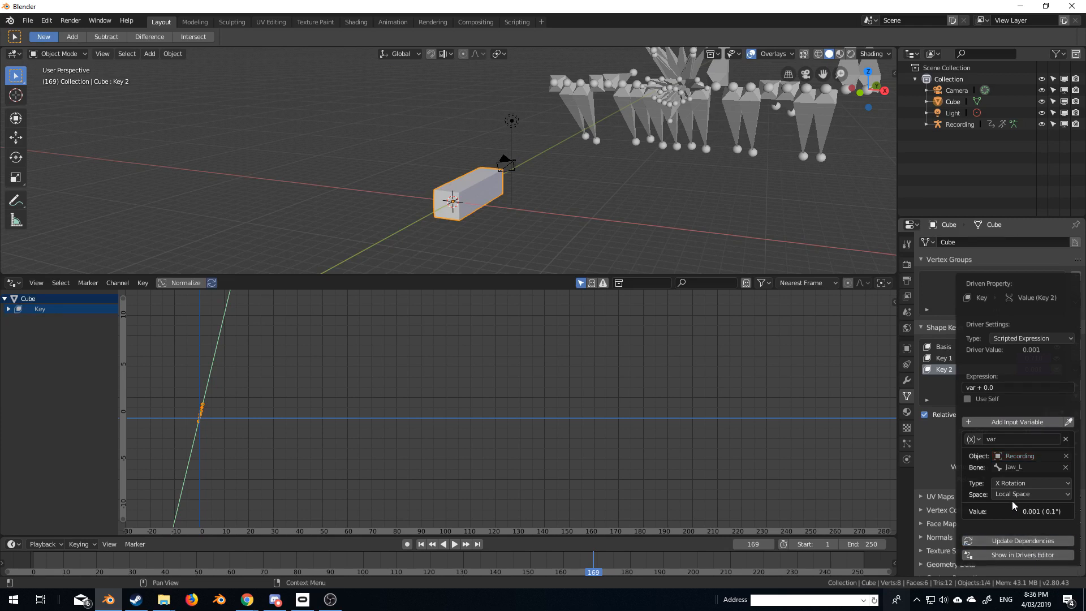
# Step: Play the animation from the first frame to check both driven shape keys on the cube
pyautogui.click(421, 545)
pyautogui.click(453, 546)
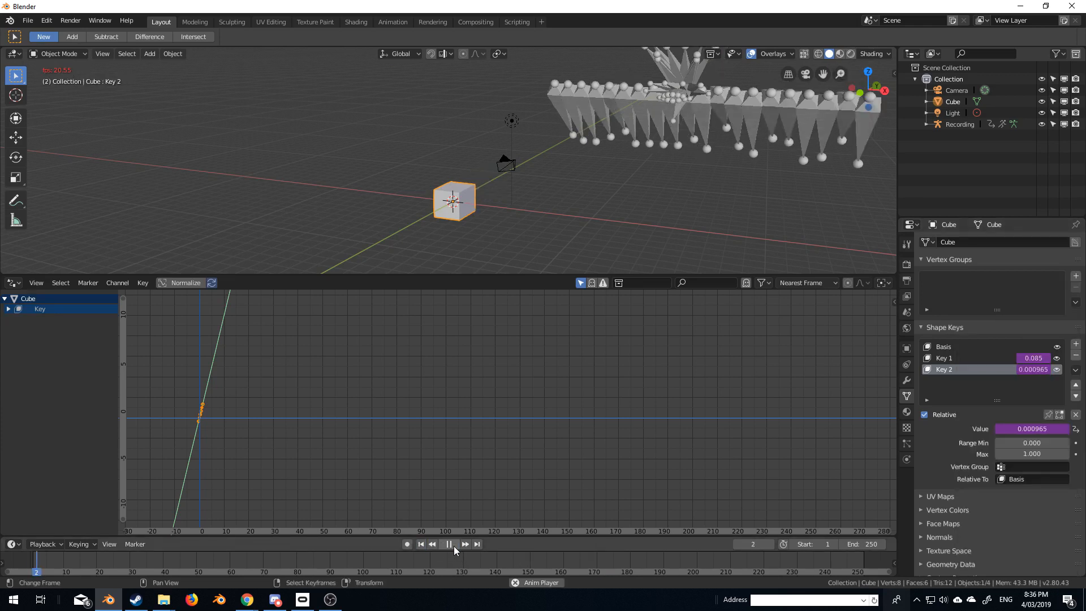